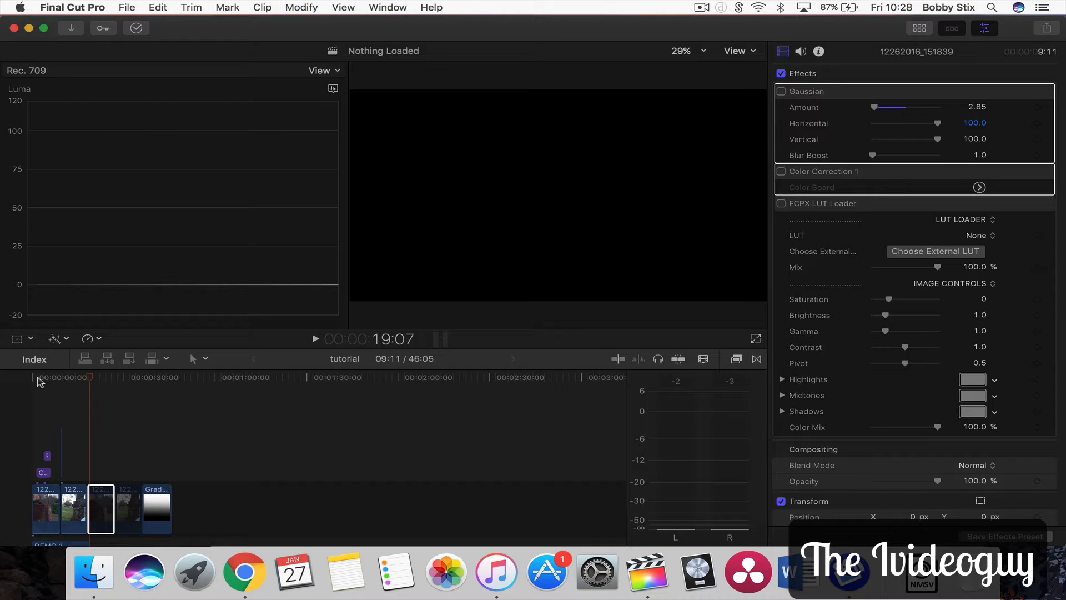
# Select the third clip in the timeline, zoom the timeline in, and set the viewer zoom to 100%
pyautogui.click(98, 500)
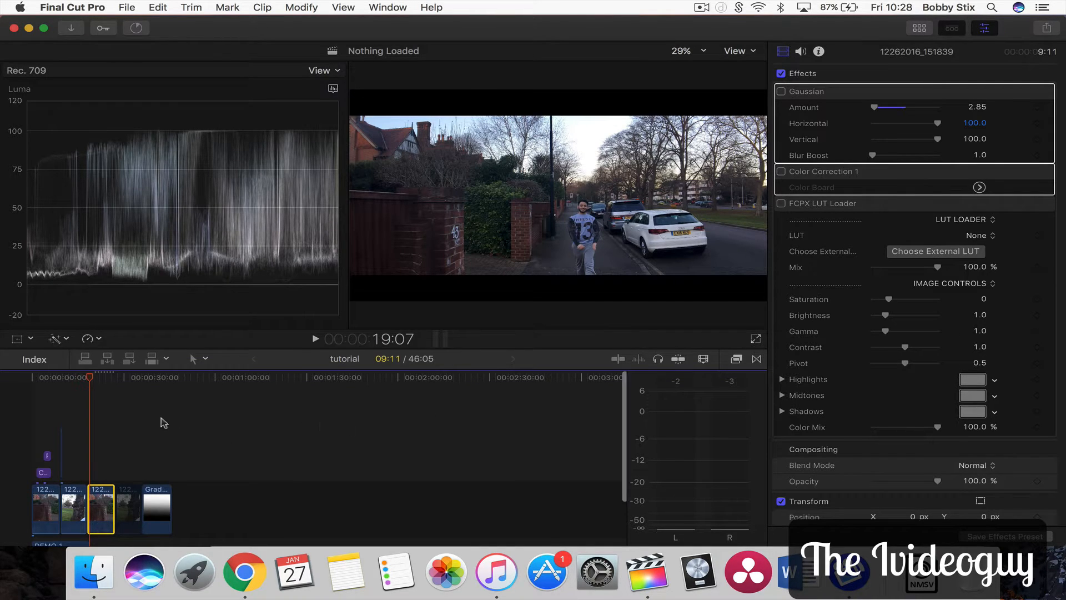
pyautogui.press('super+equal')
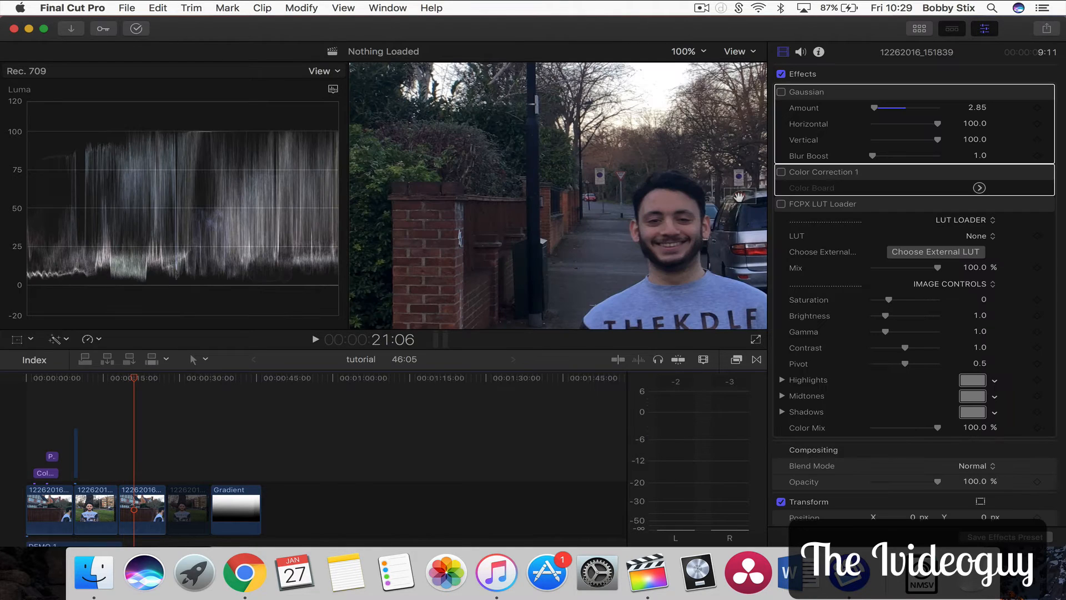
pyautogui.moveTo(738, 200); pyautogui.dragTo(746, 200)
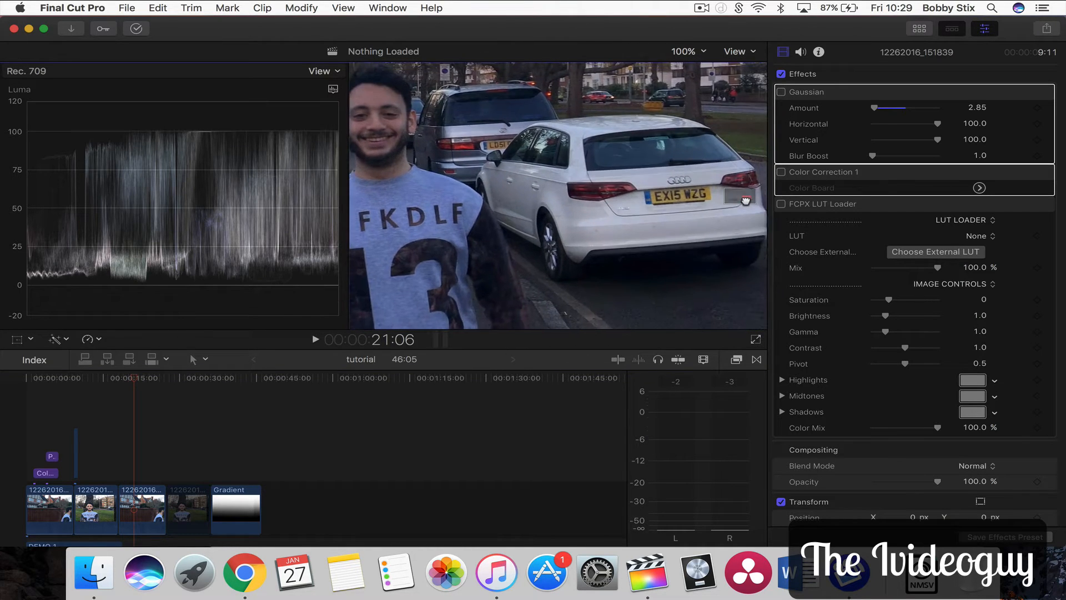
# Play back part of the clip at full zoom, then move the playhead back to the subject's close-up
pyautogui.press('space')
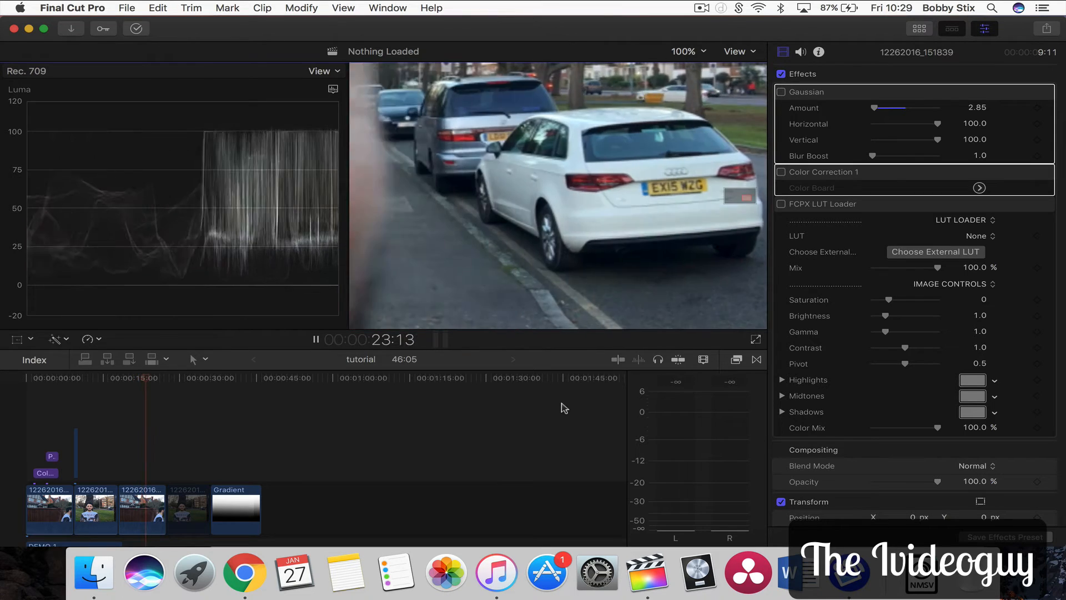
pyautogui.press('space')
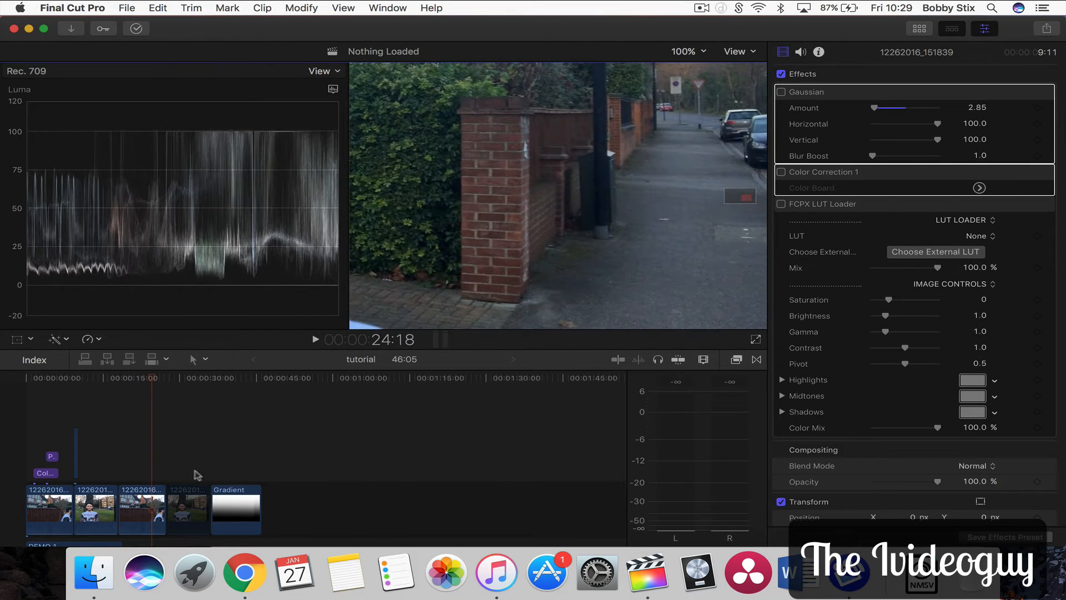
pyautogui.click(137, 379)
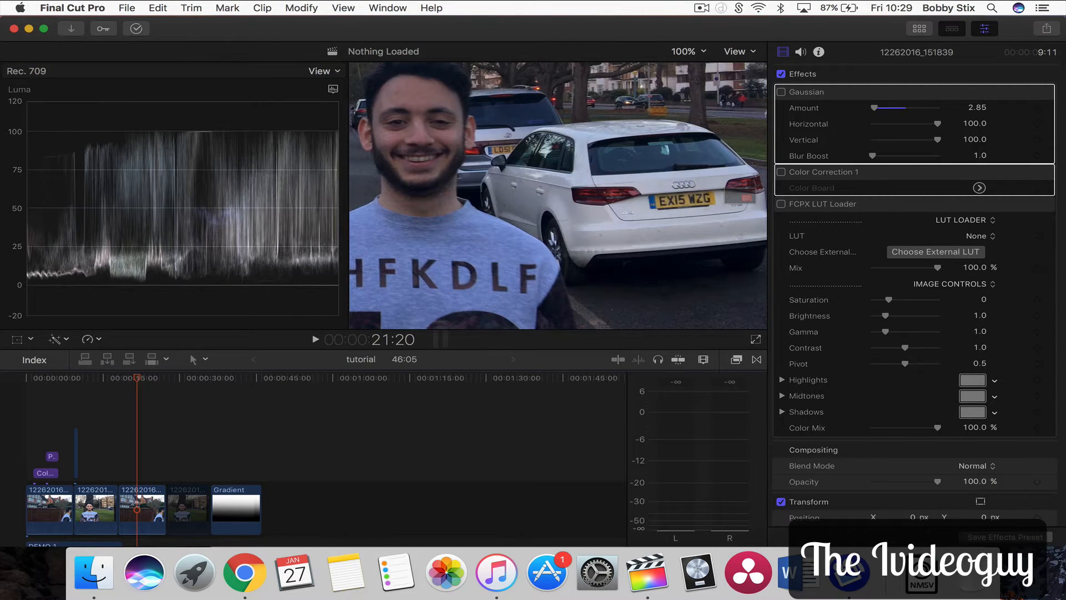
# Enable the Gaussian blur effect on the selected clip
pyautogui.click(821, 97)
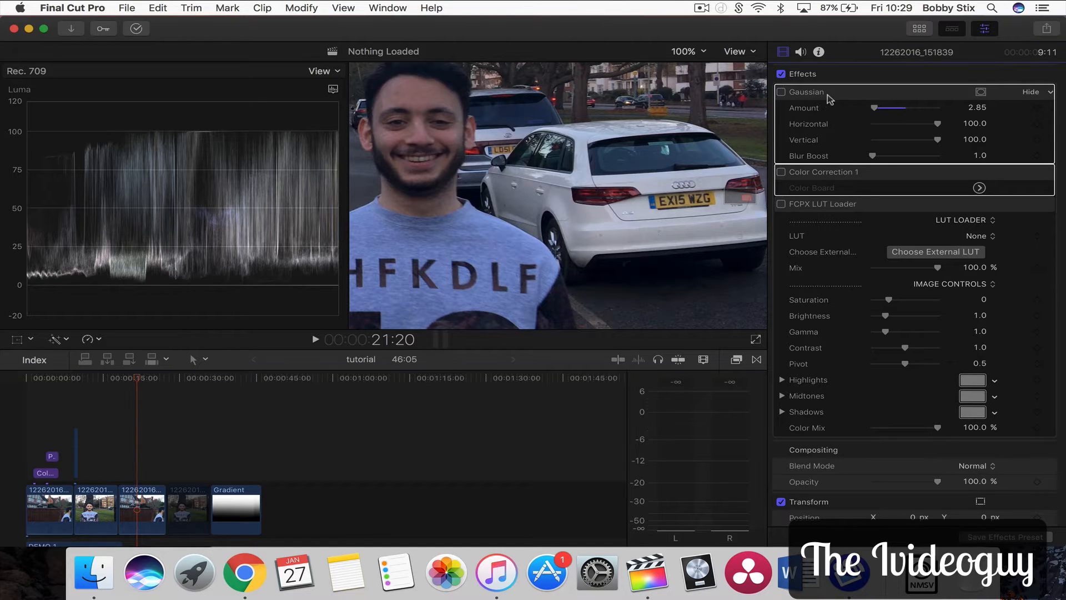
pyautogui.click(782, 93)
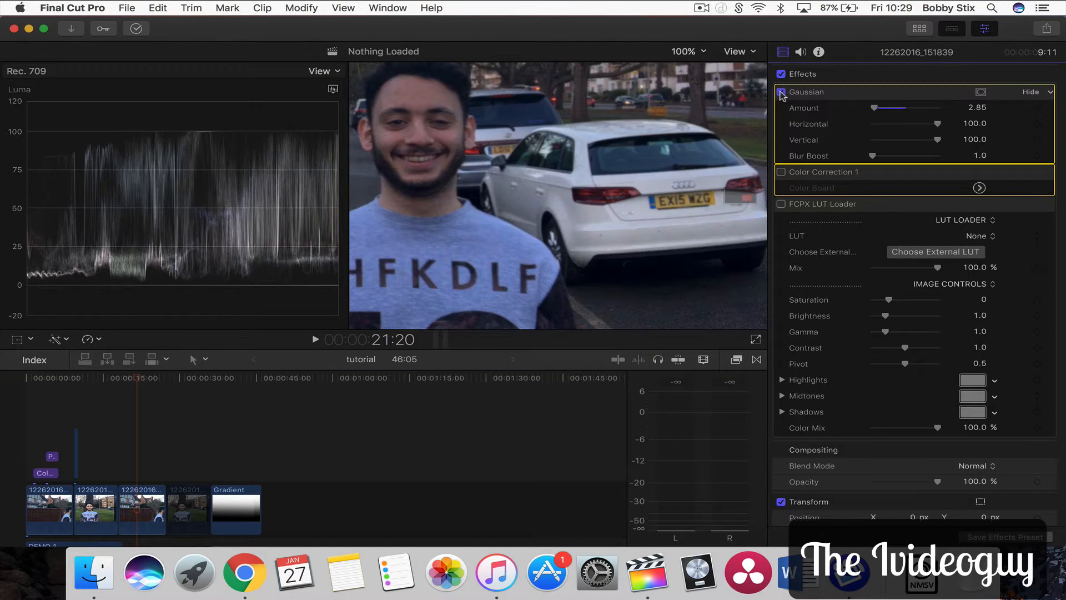
# Open the Effects Browser with the Gaussian blur highlighted and return the viewer zoom to 29%
pyautogui.click(736, 360)
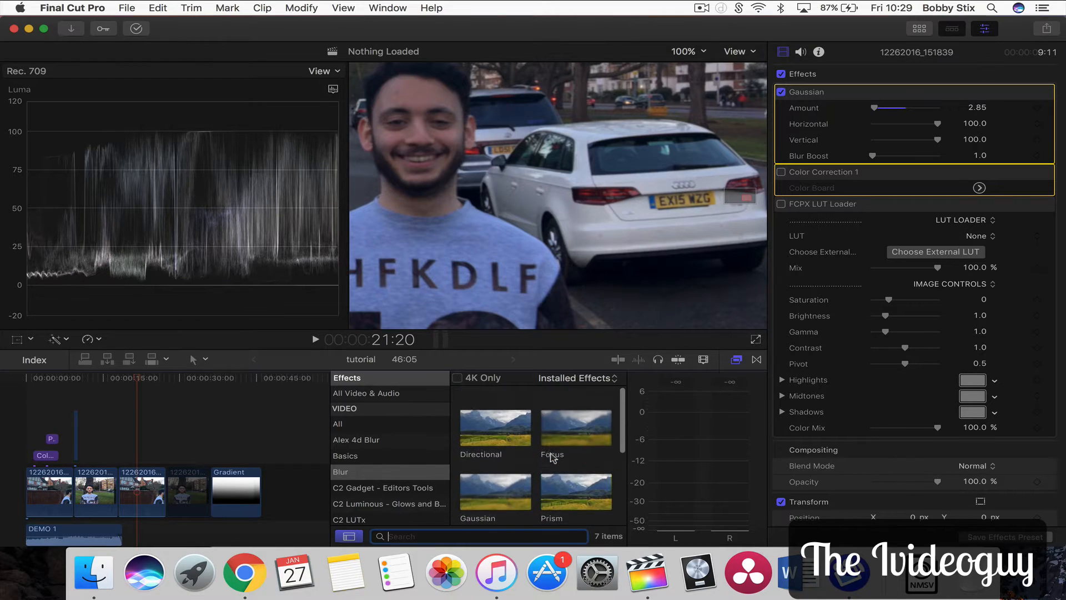
pyautogui.click(491, 483)
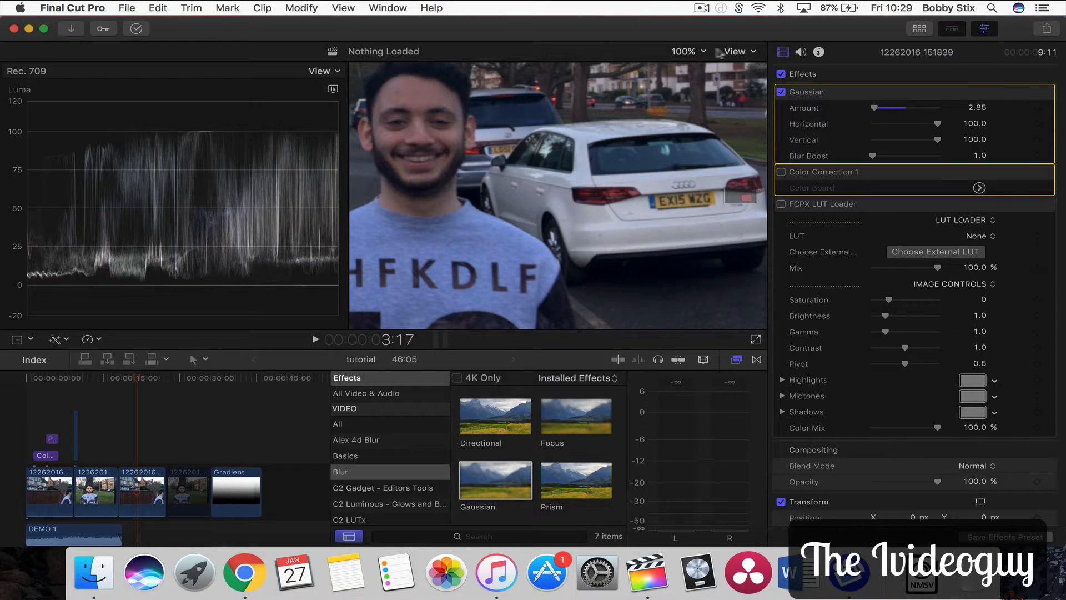
pyautogui.click(691, 52)
pyautogui.click(691, 63)
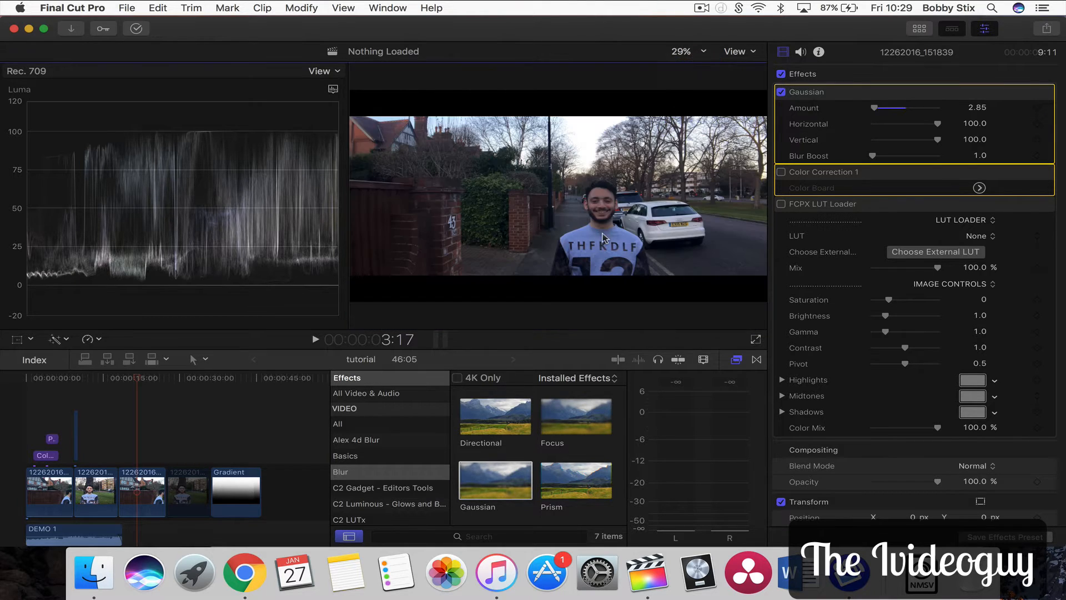
# Play back the clip with the Gaussian effect toggled off and back on to compare the result
pyautogui.click(123, 380)
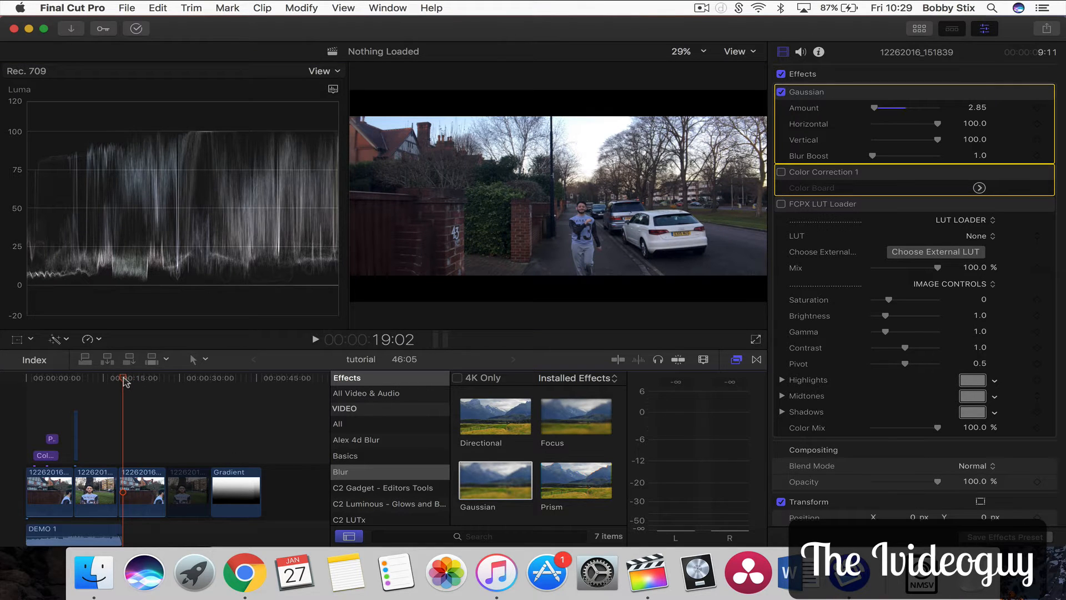
pyautogui.click(781, 91)
pyautogui.press('space')
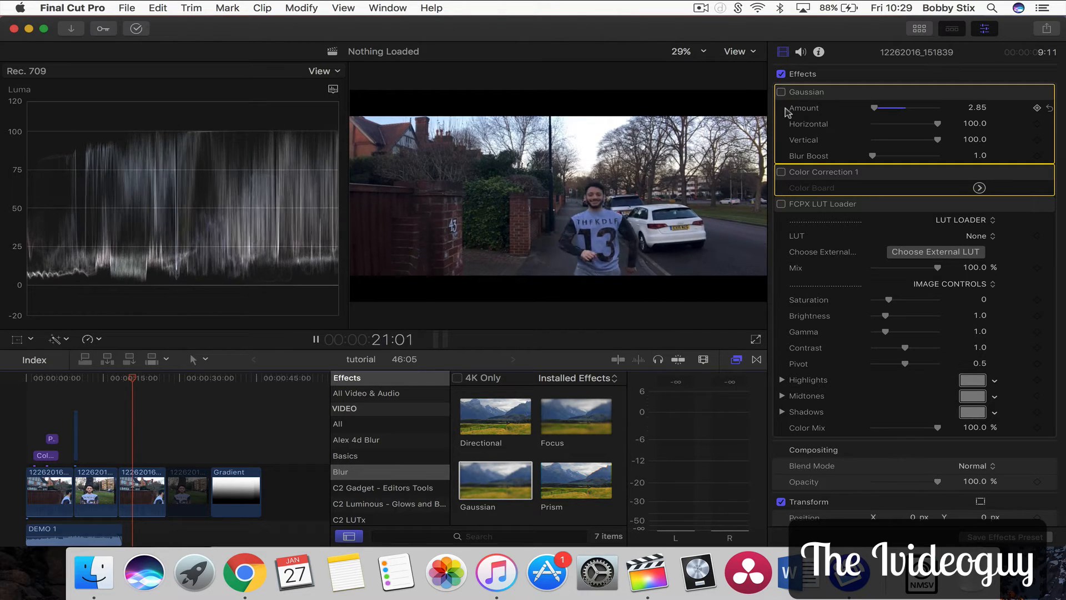
pyautogui.press('space')
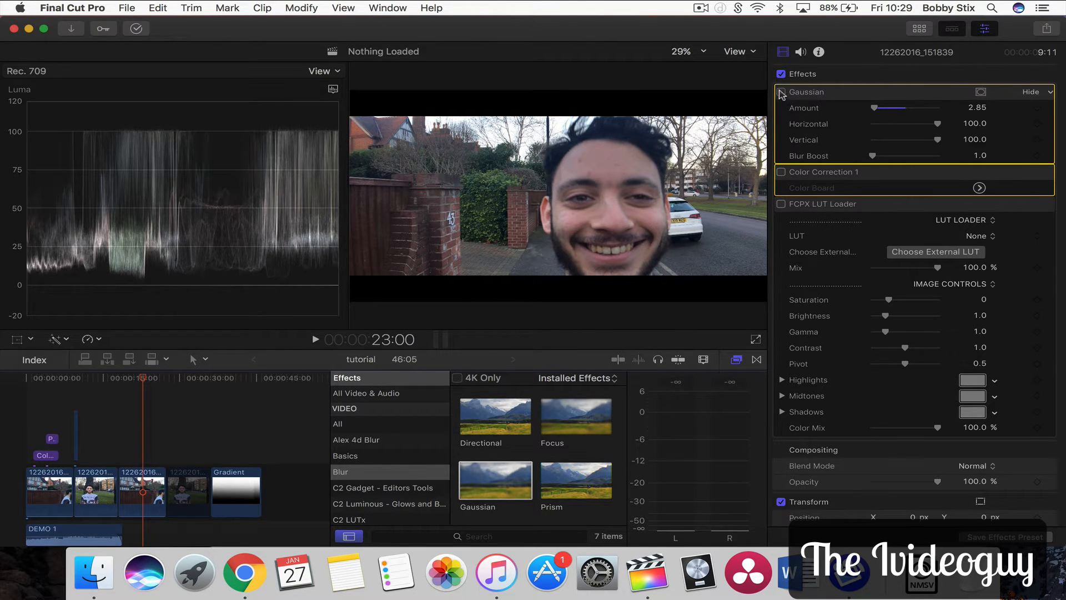
pyautogui.click(781, 92)
pyautogui.click(119, 379)
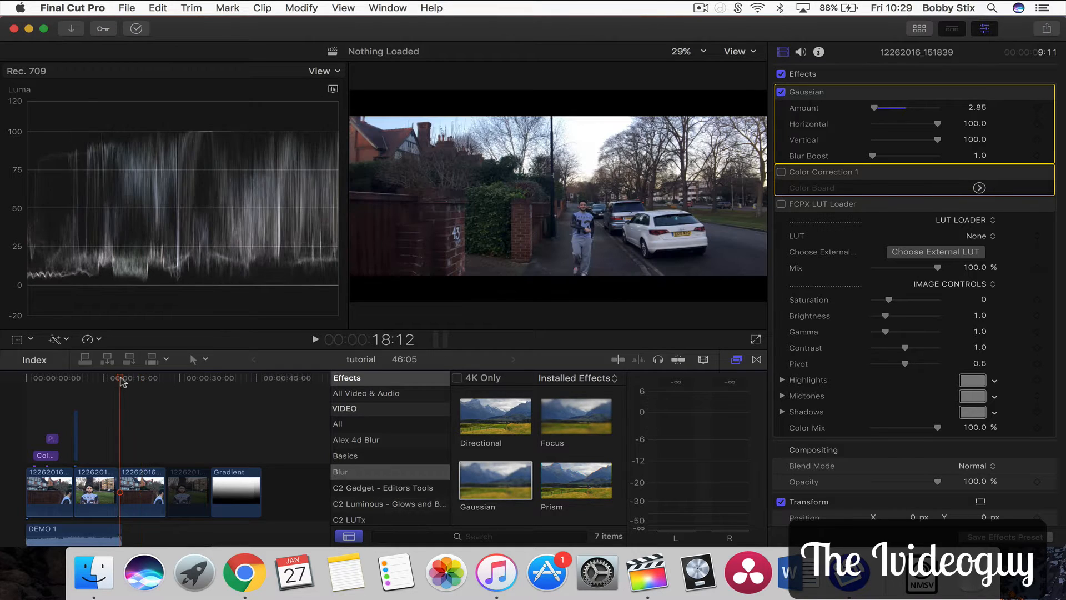
pyautogui.press('space')
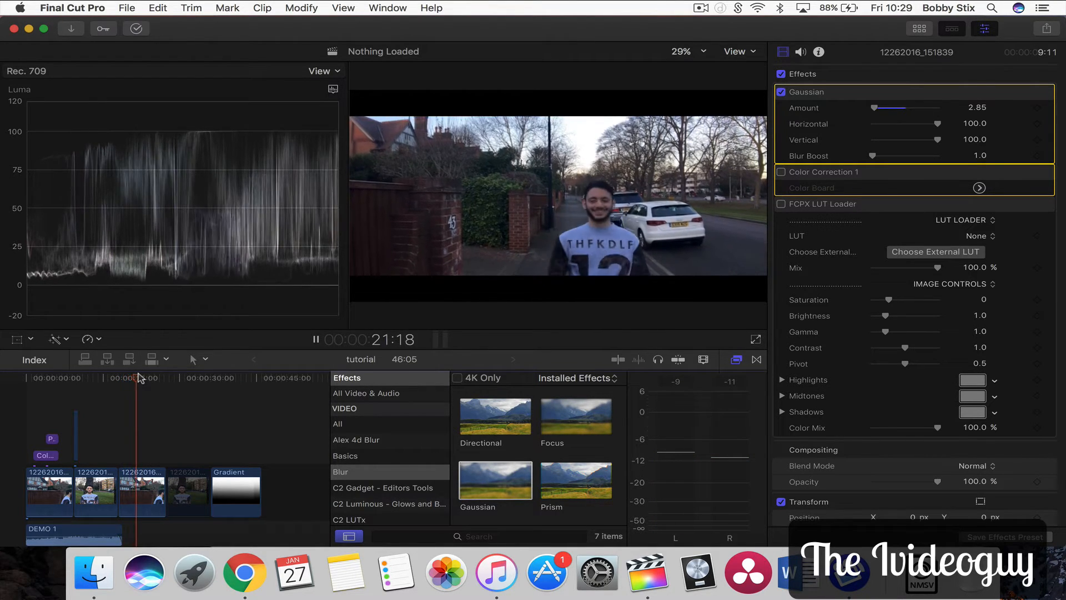
pyautogui.press('space')
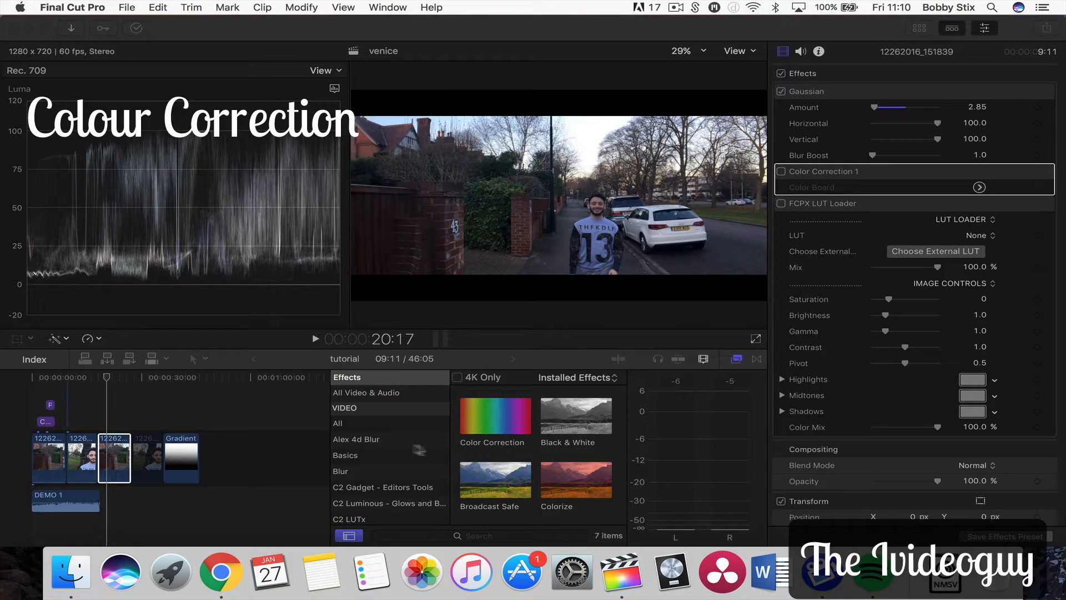
# Apply the Color Correction effect from the Color category of the Effects Browser to the selected clip
pyautogui.click(510, 420)
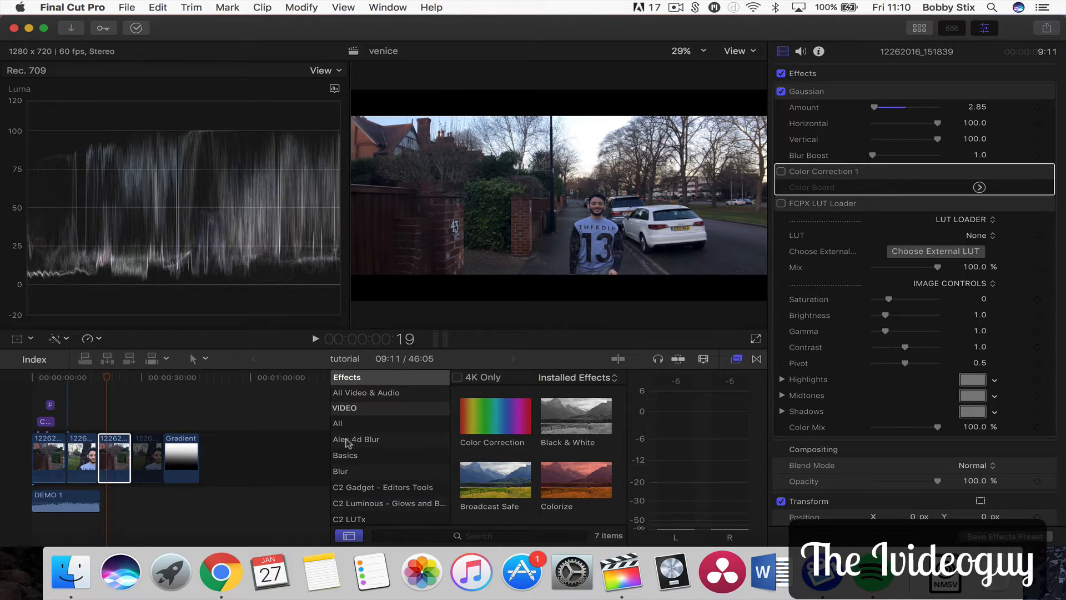
pyautogui.scroll(-5, 345, 472)
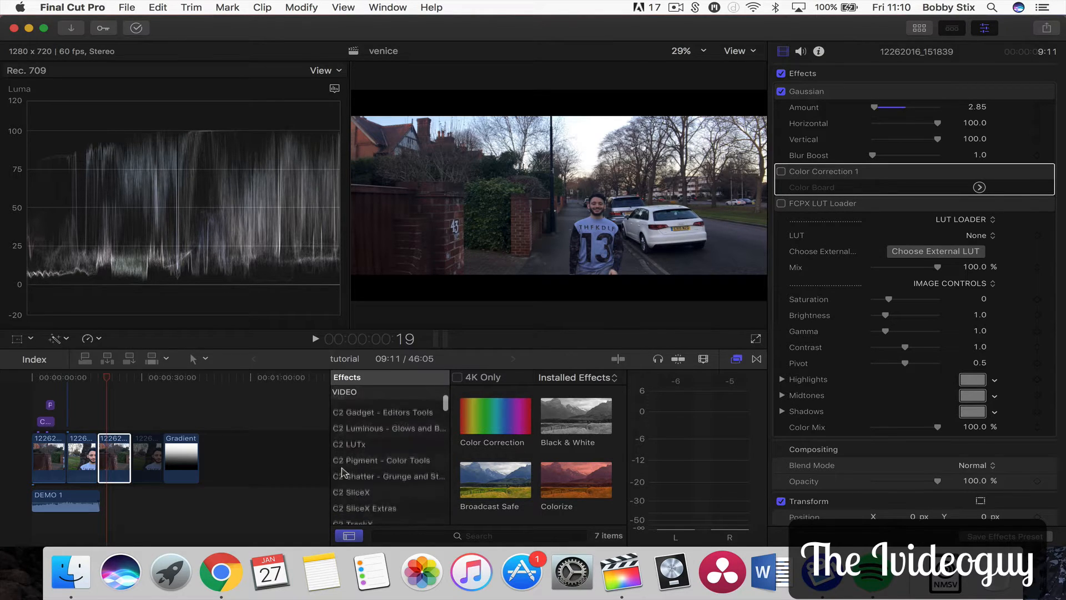
pyautogui.scroll(-3, 345, 472)
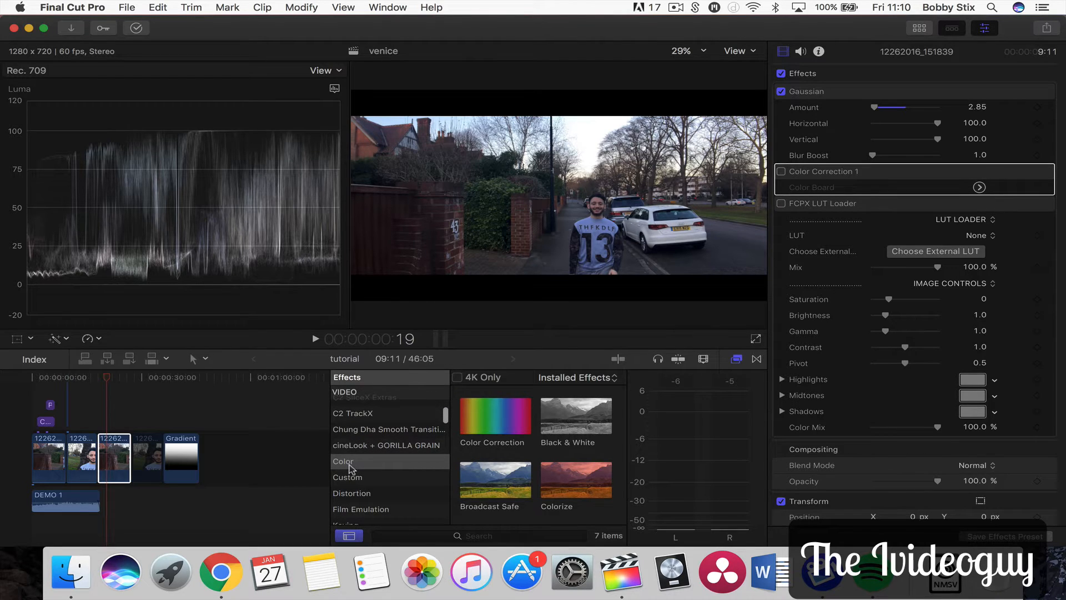
pyautogui.click(350, 465)
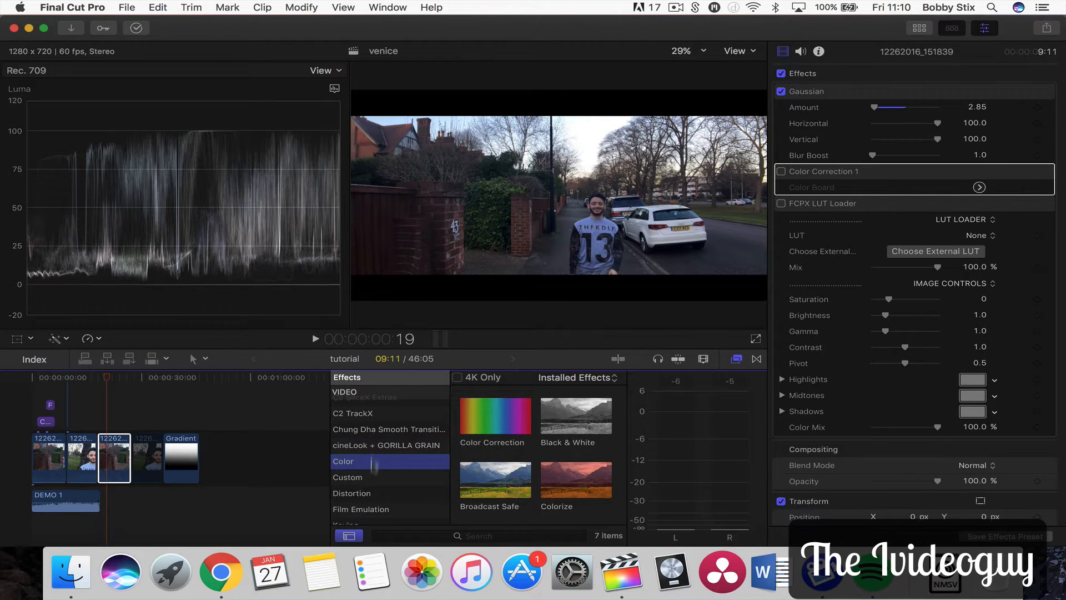
pyautogui.moveTo(479, 421); pyautogui.dragTo(115, 457)
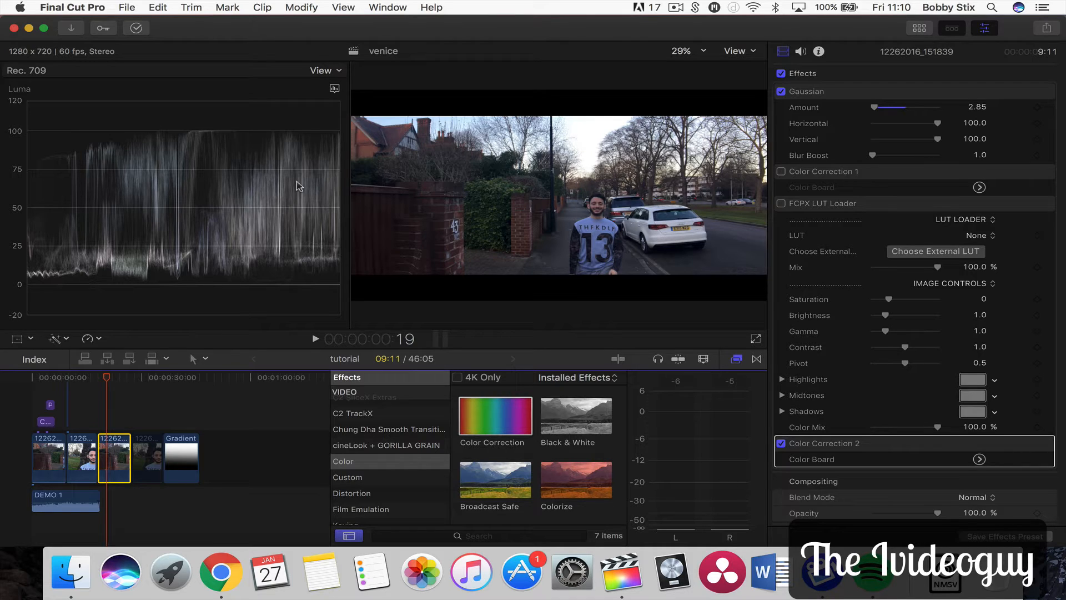
# Move Color Correction 2 above Color Correction 1 and open its Color Board on the Exposure tab
pyautogui.click(334, 89)
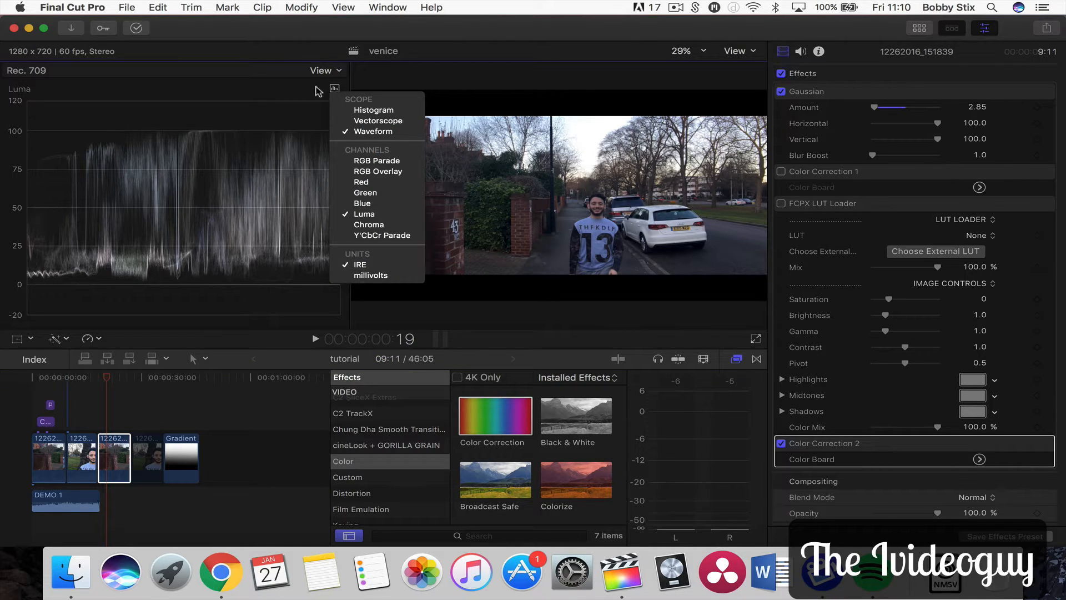
pyautogui.click(316, 91)
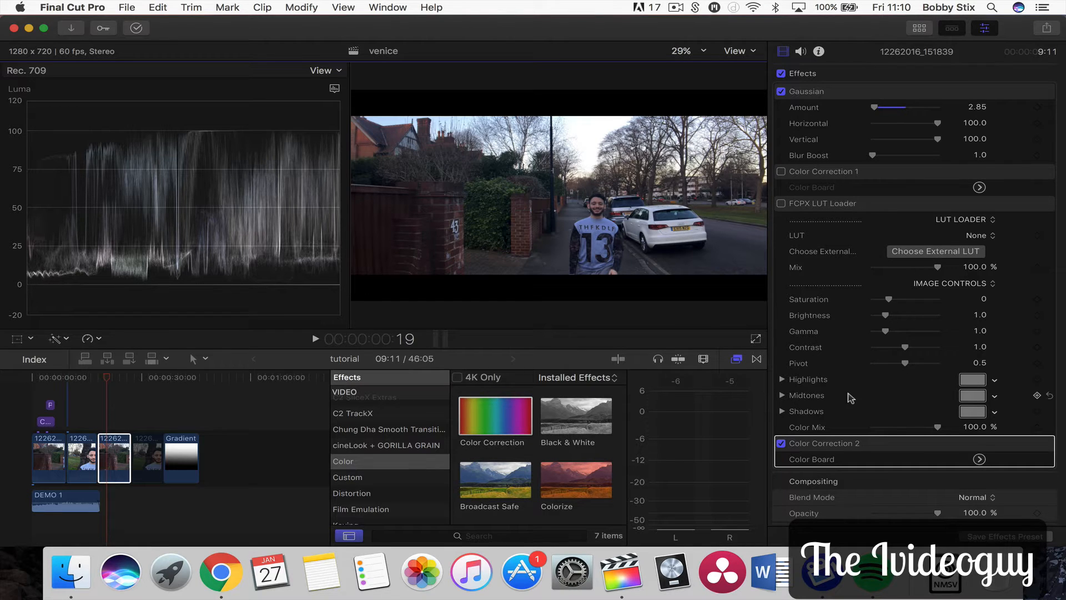
pyautogui.moveTo(820, 443); pyautogui.dragTo(833, 176)
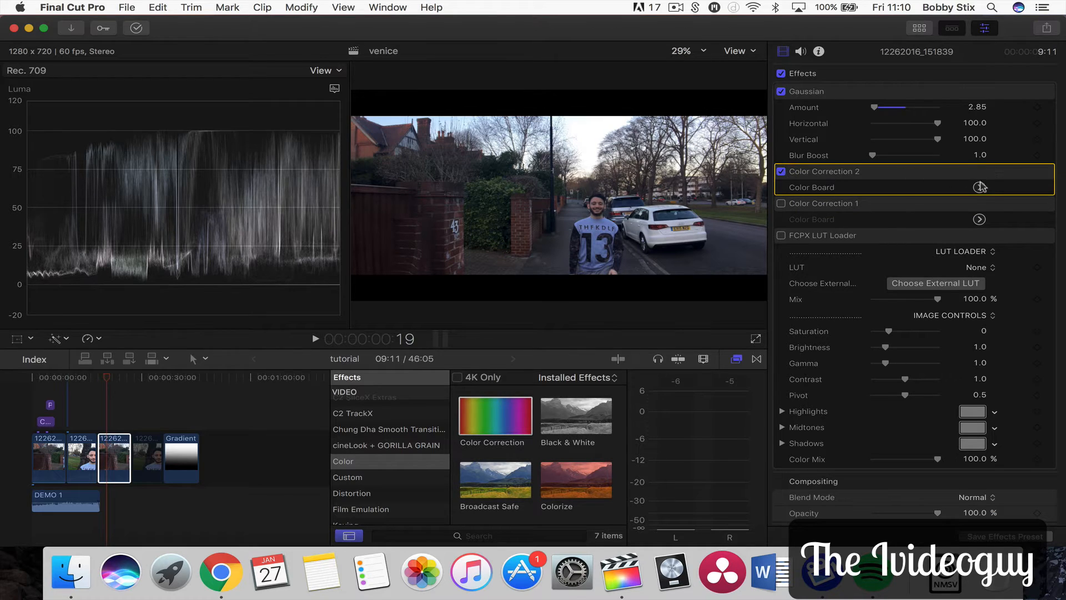
pyautogui.click(979, 188)
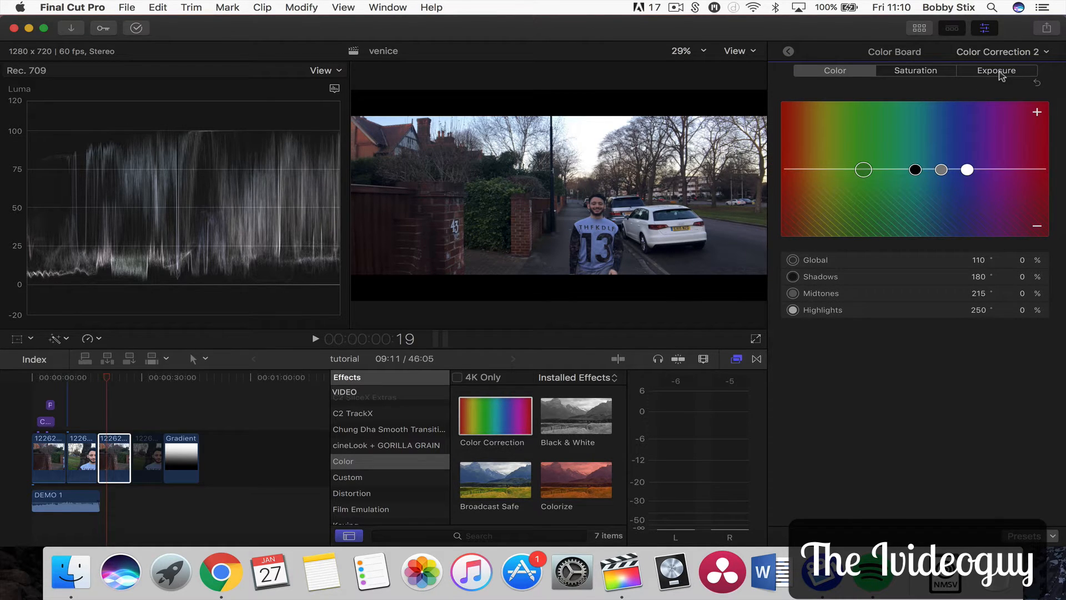
pyautogui.click(1000, 74)
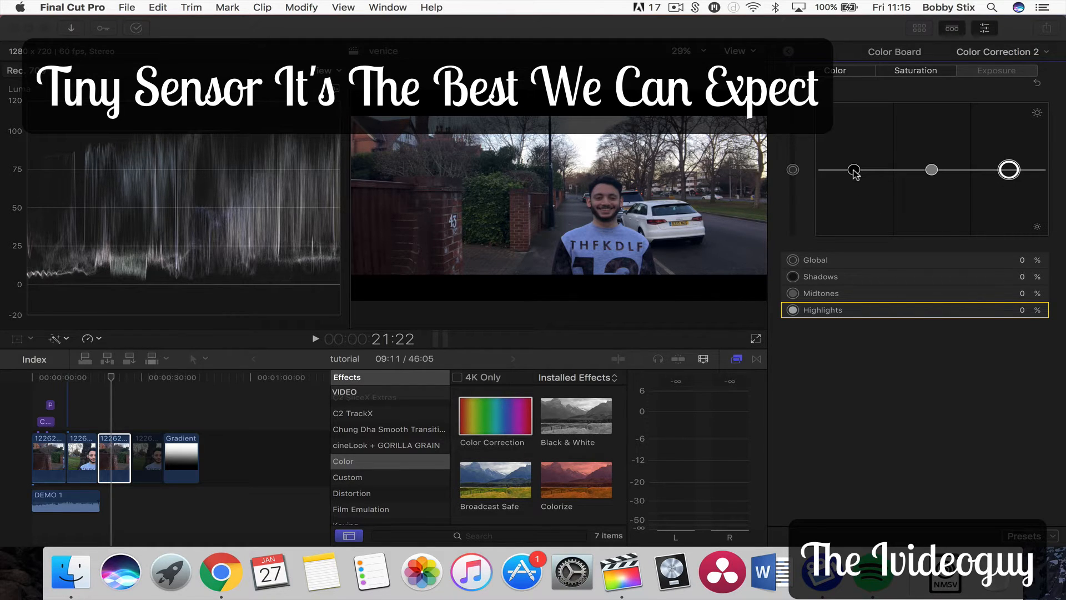
# Set the exposure shadows to -1% and raise the midtones to 4%
pyautogui.moveTo(854, 171); pyautogui.dragTo(855, 175)
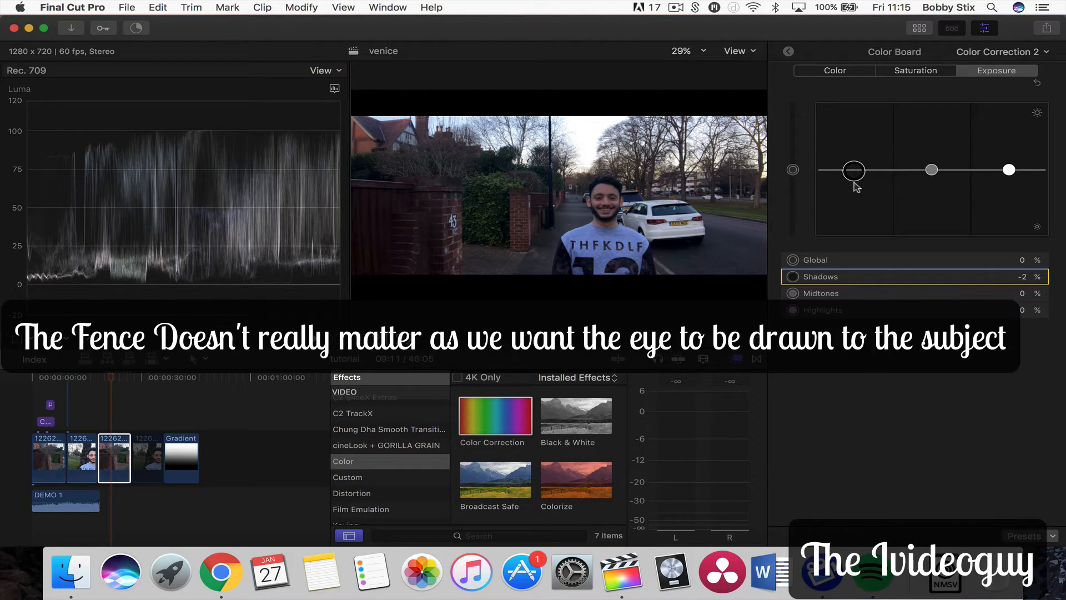
pyautogui.moveTo(854, 180); pyautogui.dragTo(854, 179)
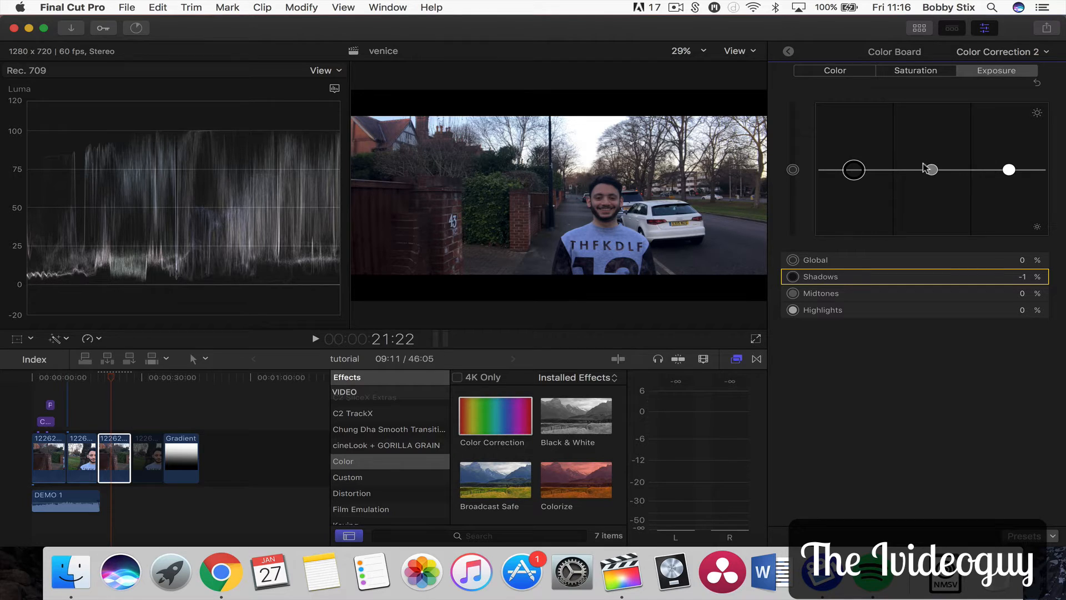
pyautogui.moveTo(931, 170); pyautogui.dragTo(931, 168)
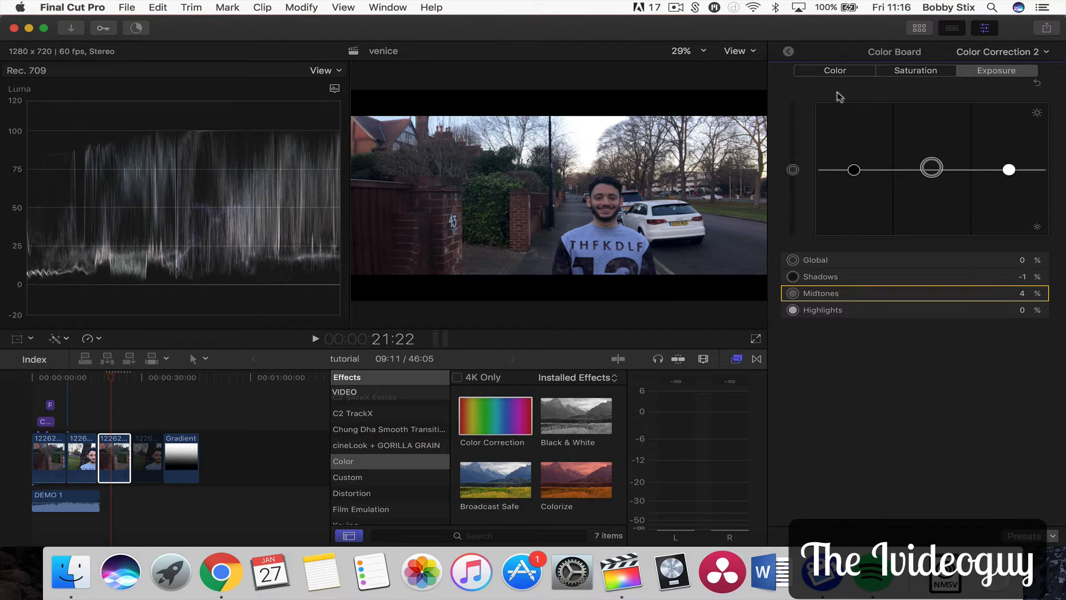
# Return to the effect list and toggle Color Correction 2 off and on to compare the grade
pyautogui.click(789, 51)
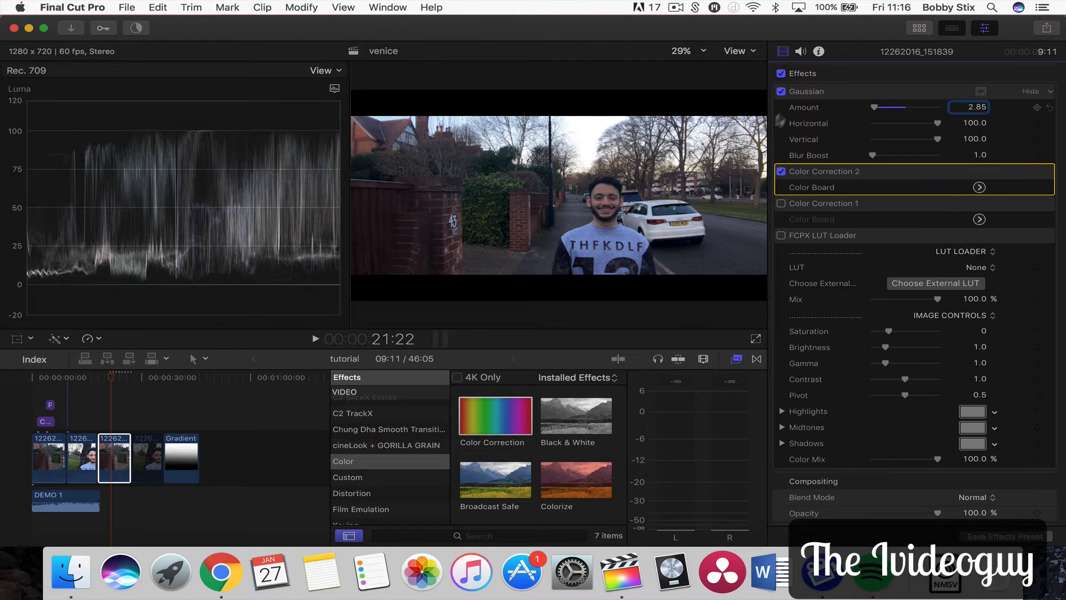
pyautogui.click(781, 171)
pyautogui.click(781, 172)
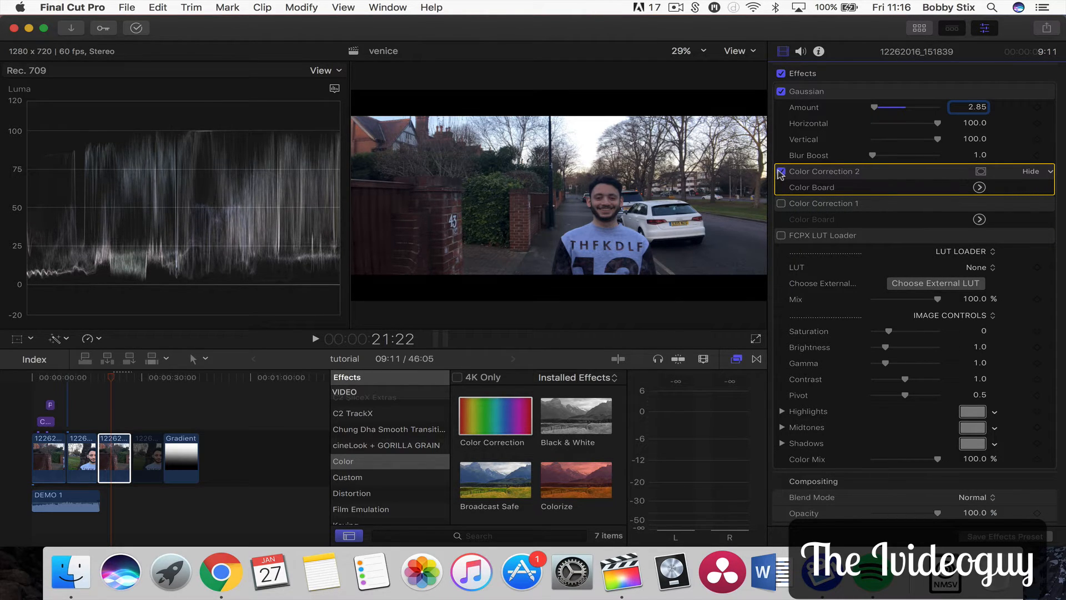
pyautogui.click(781, 172)
pyautogui.click(781, 172)
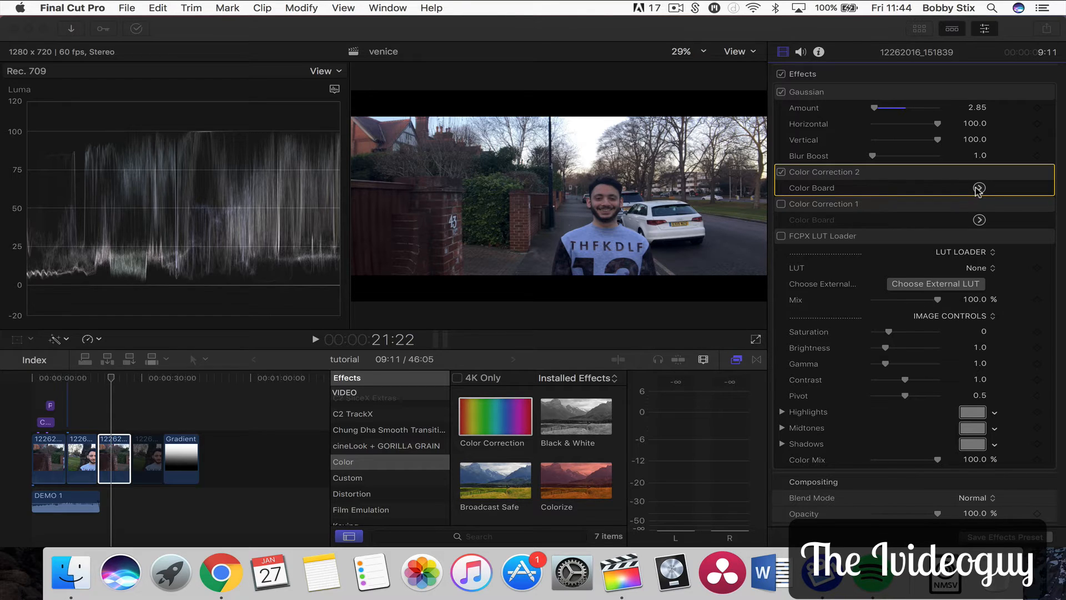
# Open Color Correction 2's Color Board on the Color tab and push the shadows toward purple, about 259° at 15%
pyautogui.click(979, 188)
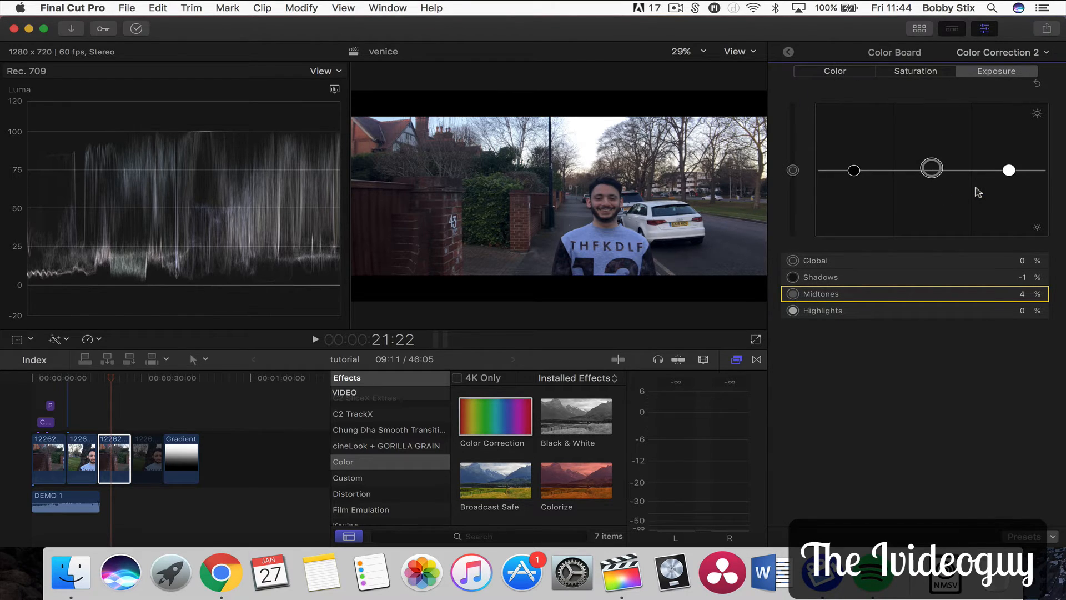
pyautogui.click(829, 75)
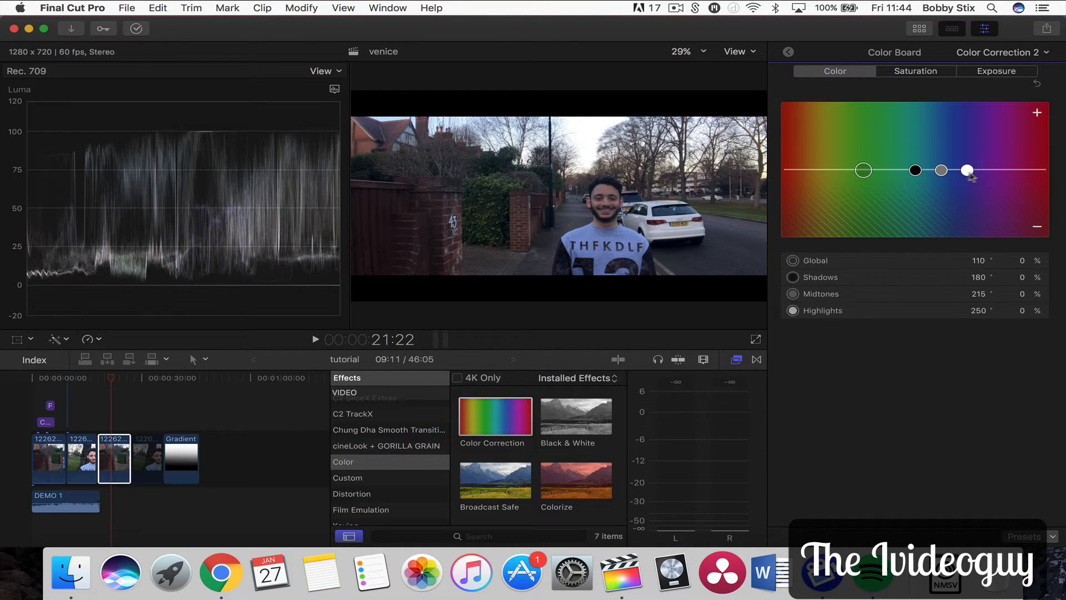
pyautogui.click(915, 171)
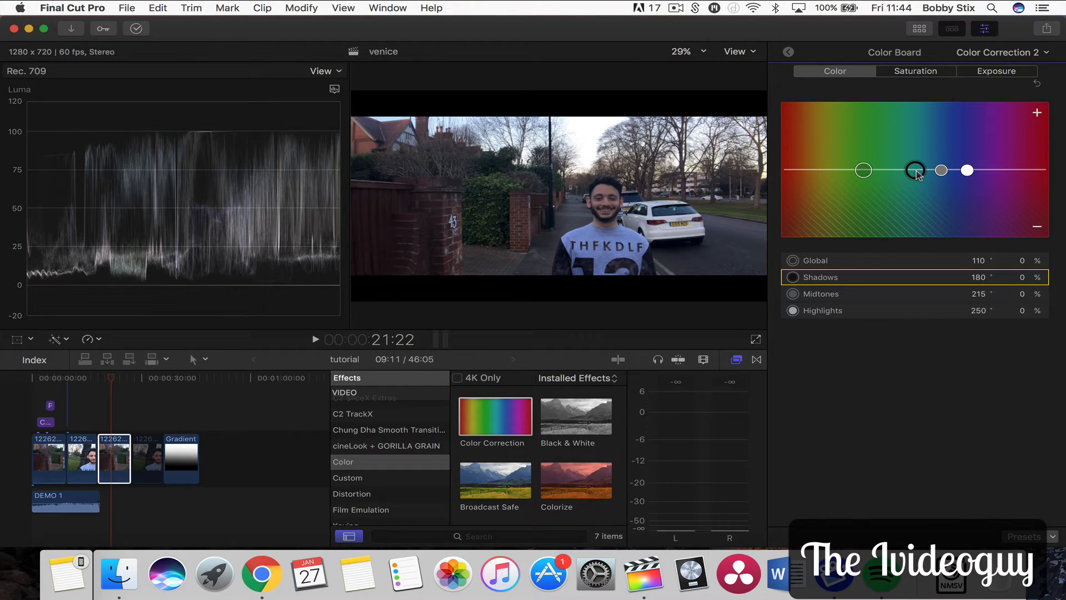
pyautogui.moveTo(917, 174); pyautogui.dragTo(984, 165)
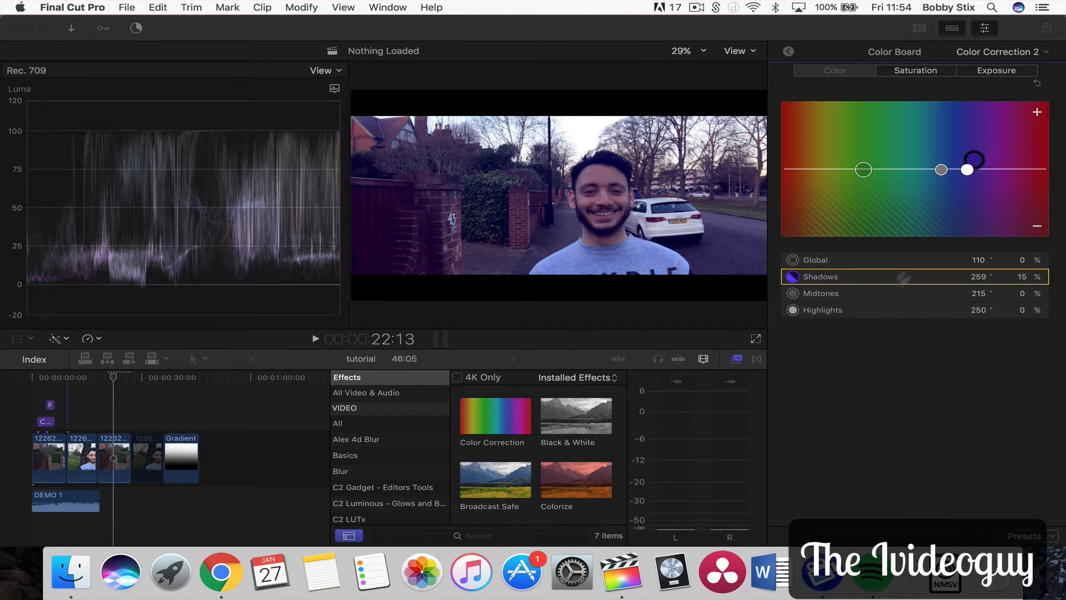
# Shift the highlights toward green, about 110° at 13%, and pull the midtones to about 111° at -7%
pyautogui.click(966, 170)
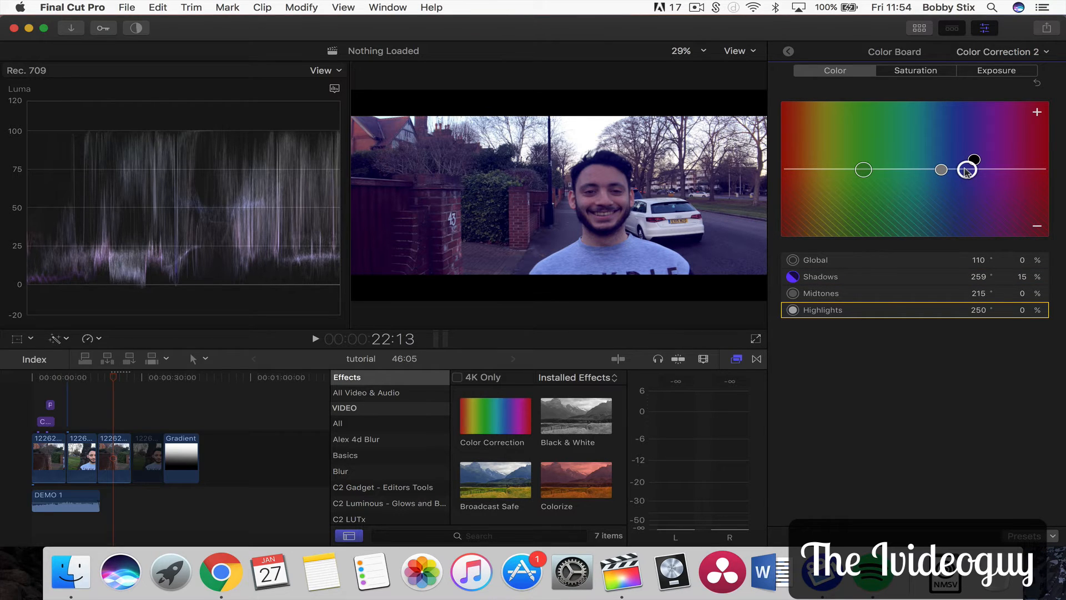
pyautogui.moveTo(967, 171); pyautogui.dragTo(862, 163)
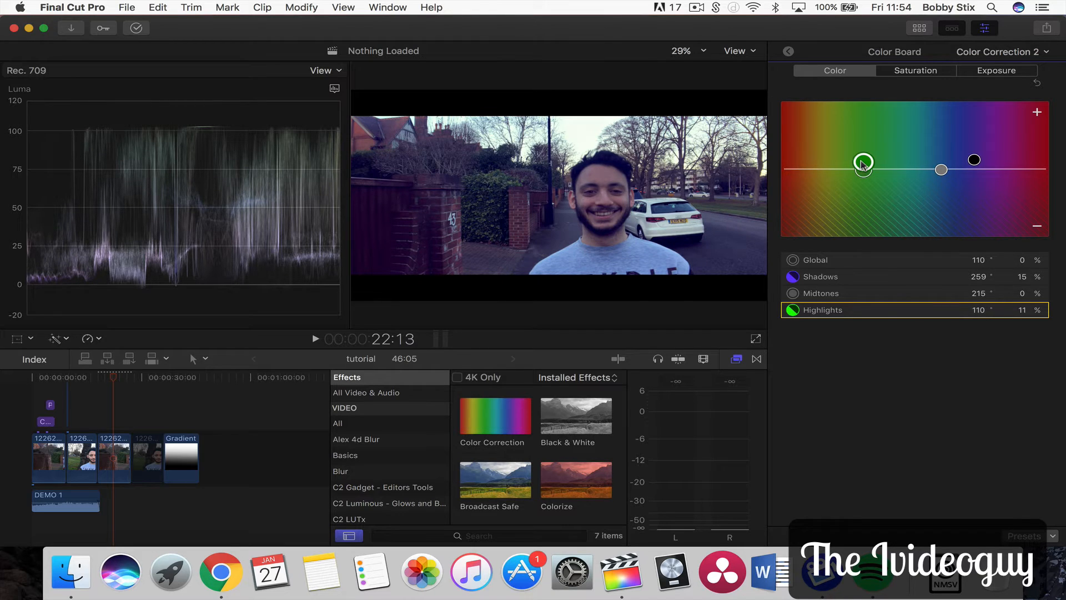
pyautogui.moveTo(862, 163); pyautogui.dragTo(862, 162)
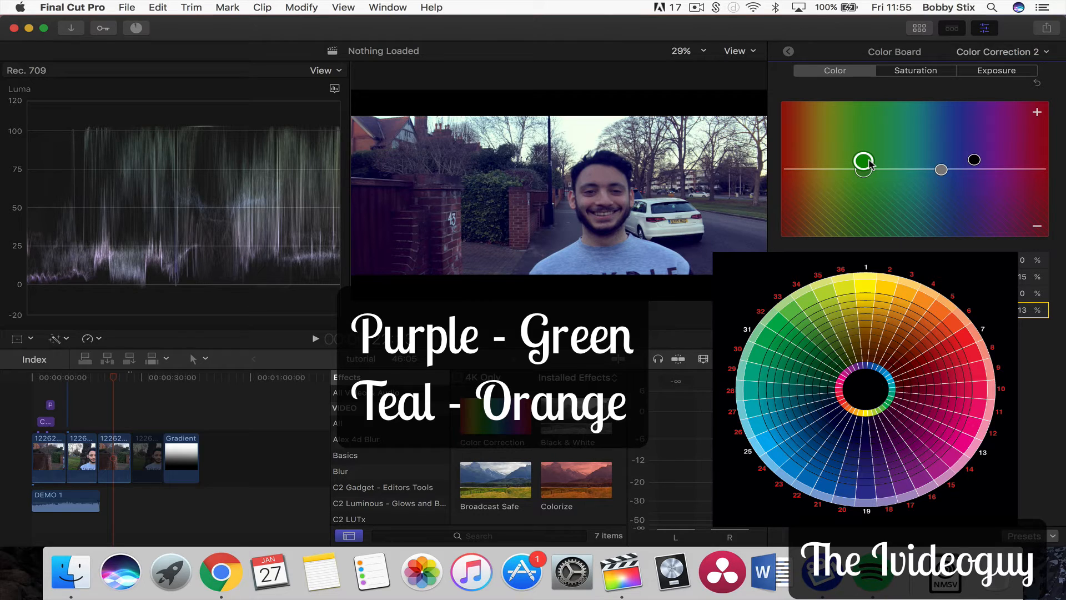
pyautogui.click(941, 170)
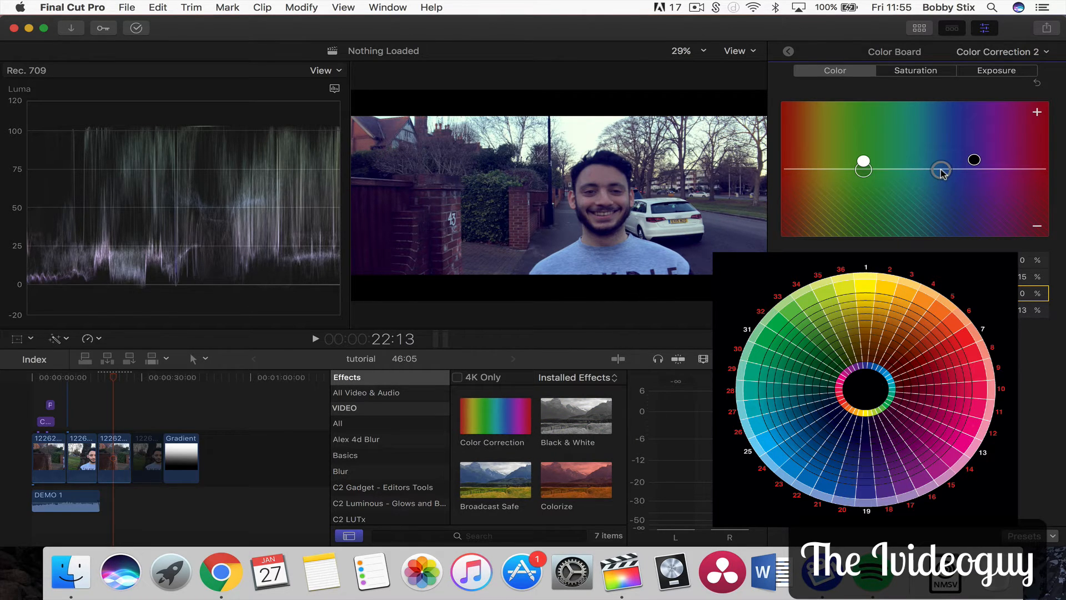
pyautogui.moveTo(941, 171); pyautogui.dragTo(865, 178)
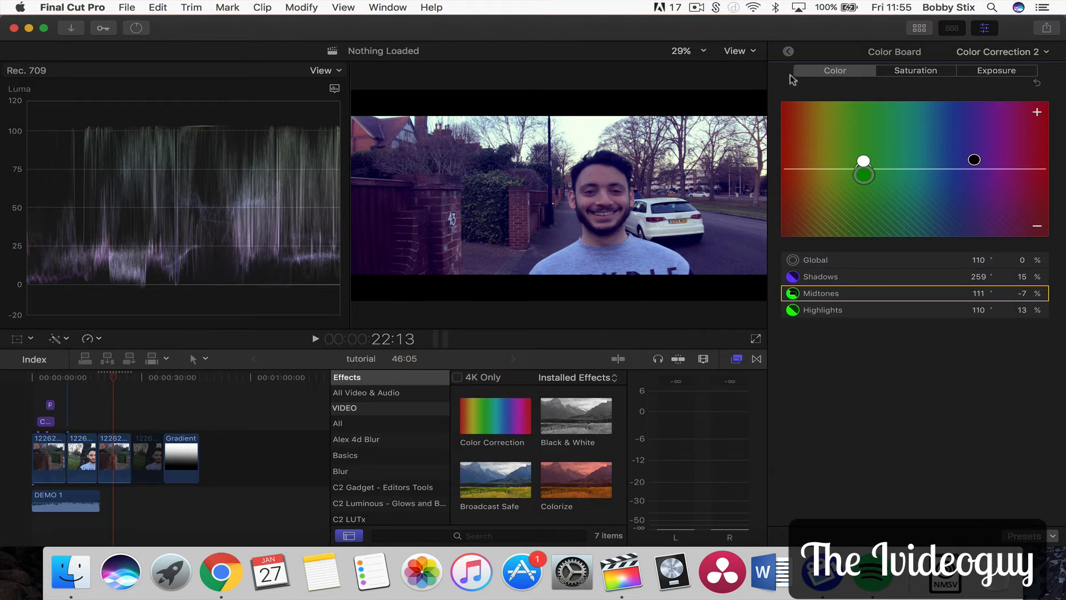
# Compare the grade by toggling Color Correction 2 off and on and playing back the clip
pyautogui.click(789, 53)
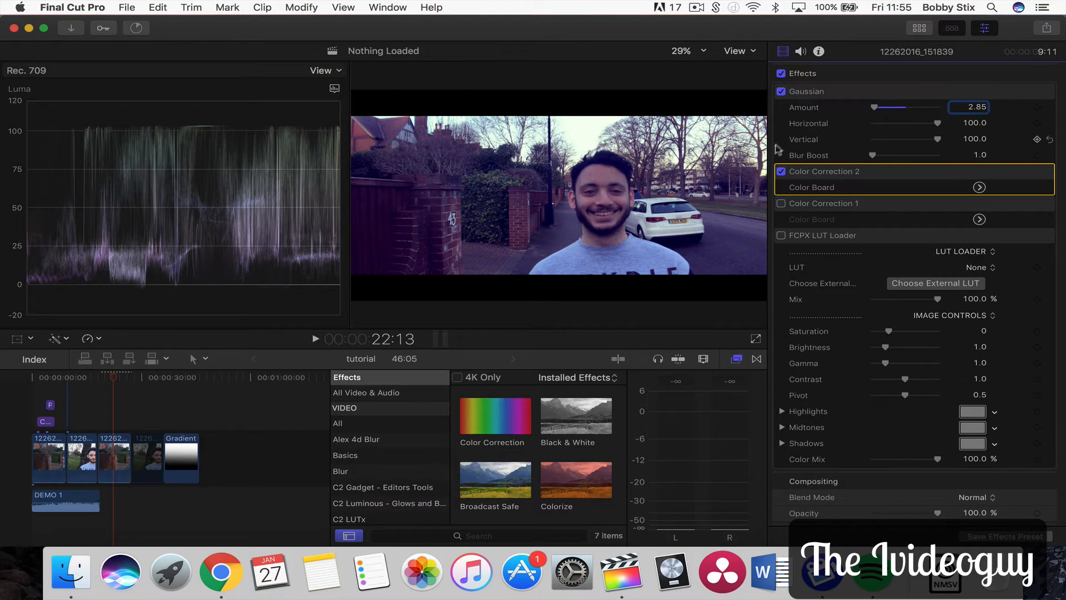
pyautogui.click(781, 172)
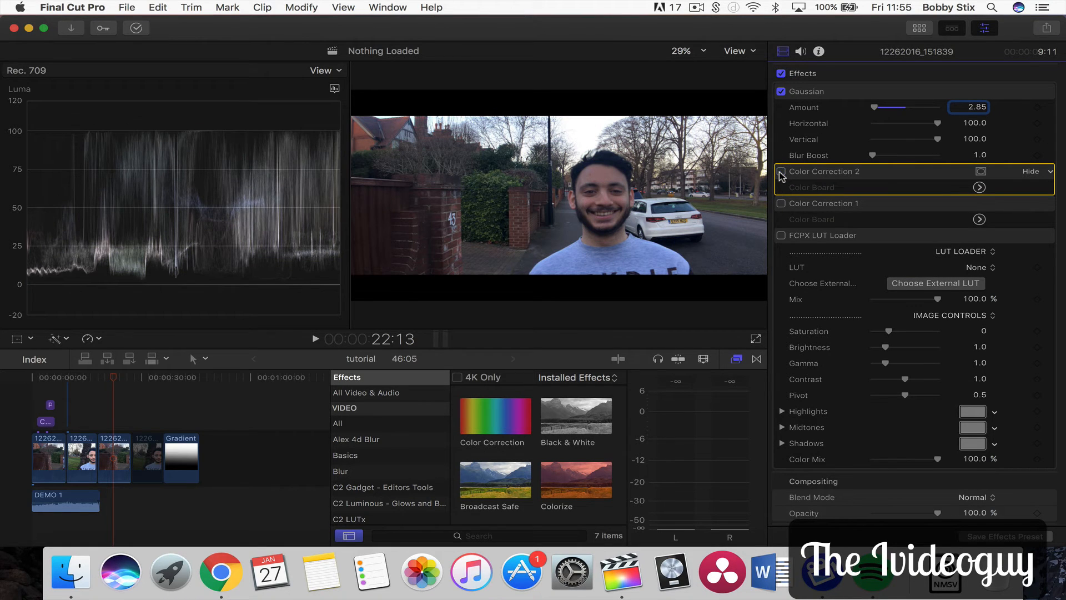
pyautogui.click(781, 172)
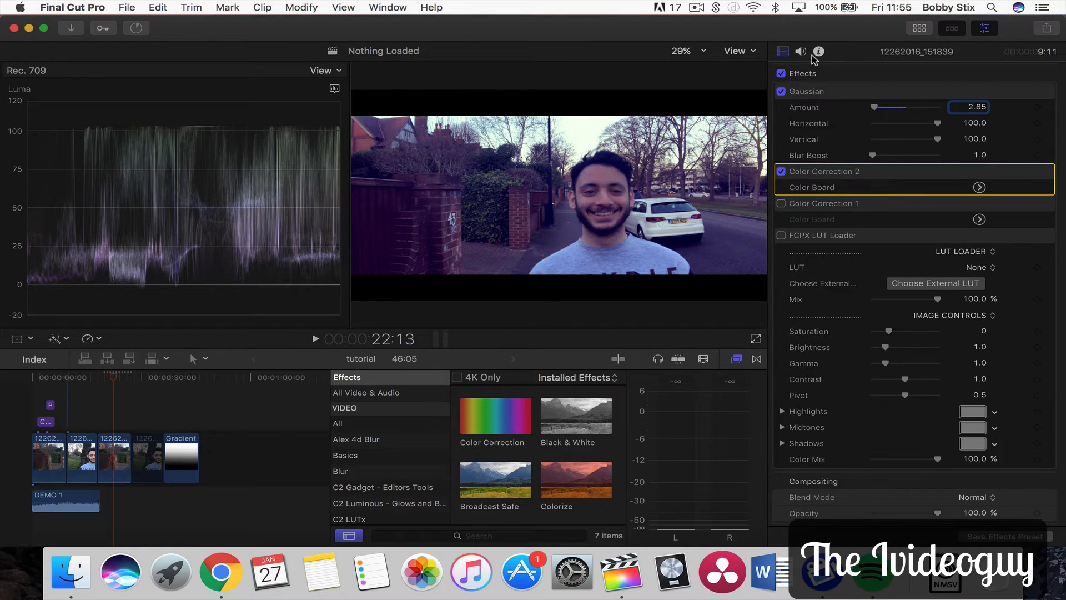
pyautogui.click(103, 378)
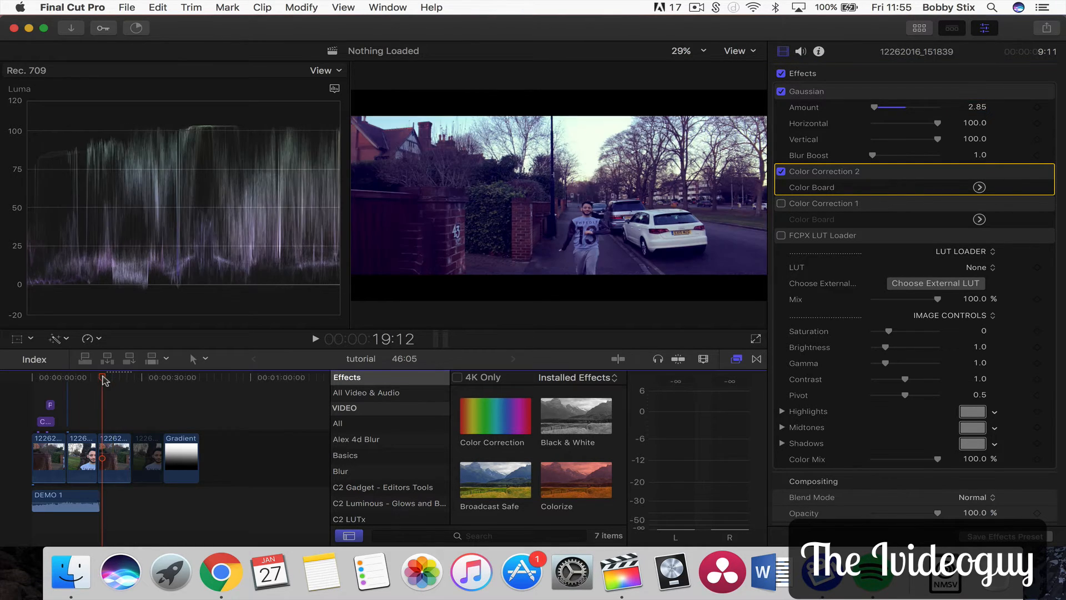
pyautogui.press('space')
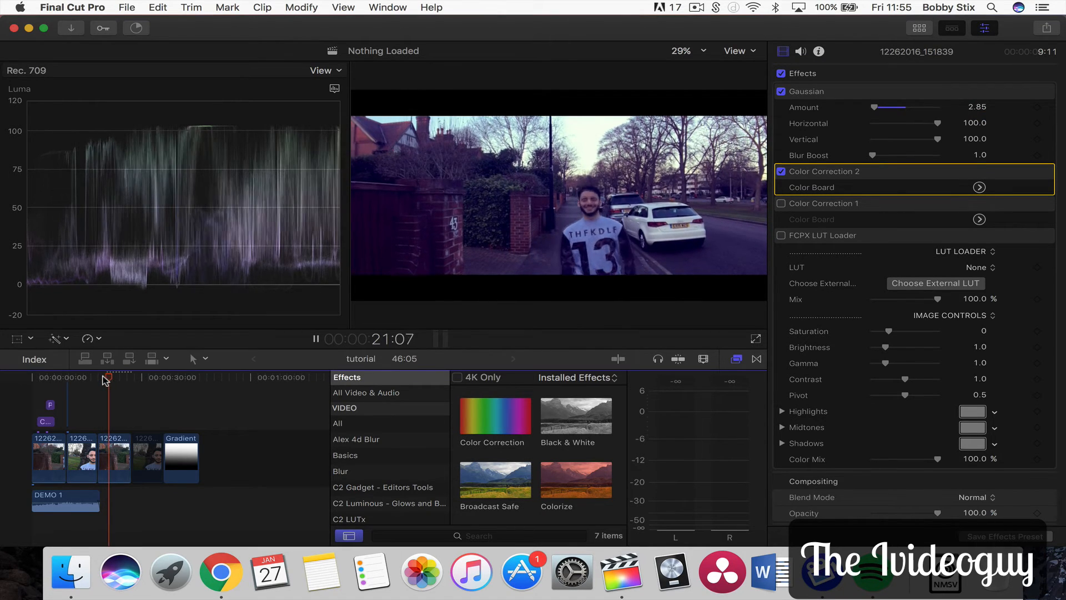
pyautogui.press('space')
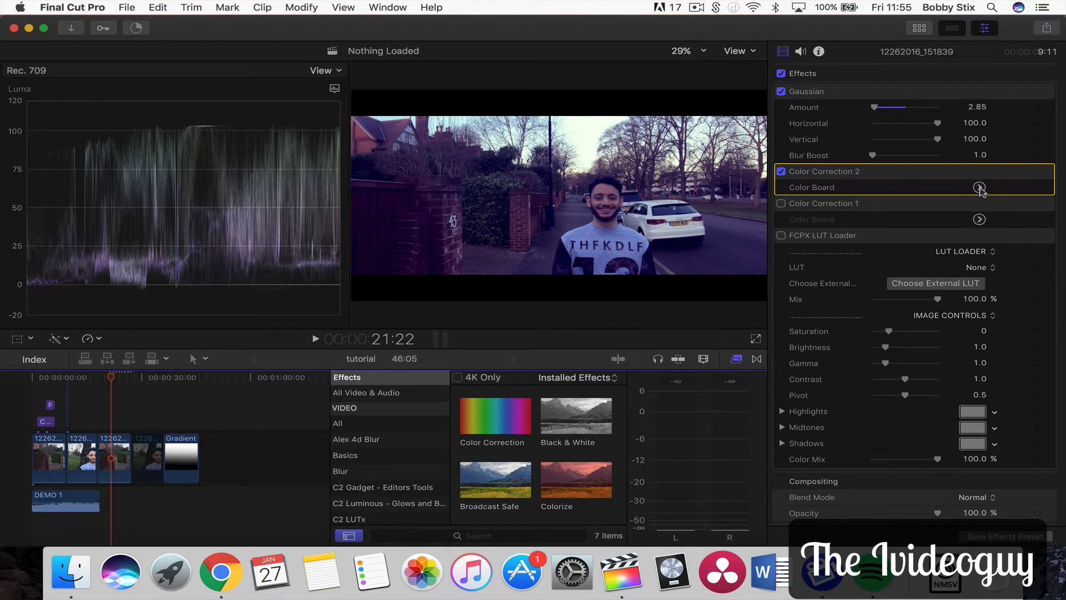
# Reopen the Color Board and fine-tune the shadows to 10% and the highlights to 12%
pyautogui.click(979, 188)
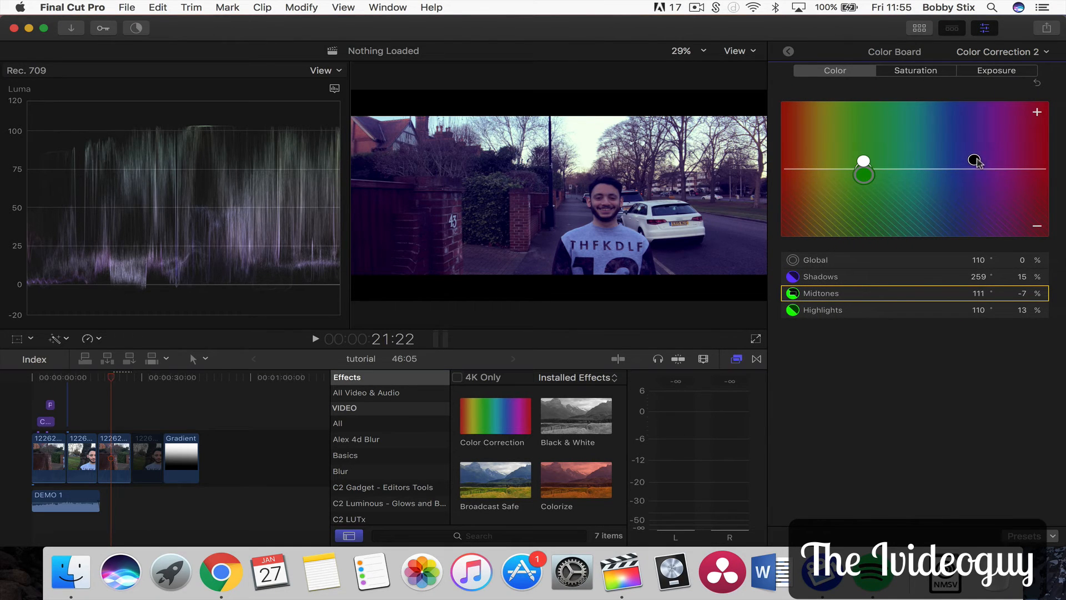
pyautogui.click(976, 161)
pyautogui.moveTo(976, 162); pyautogui.dragTo(977, 165)
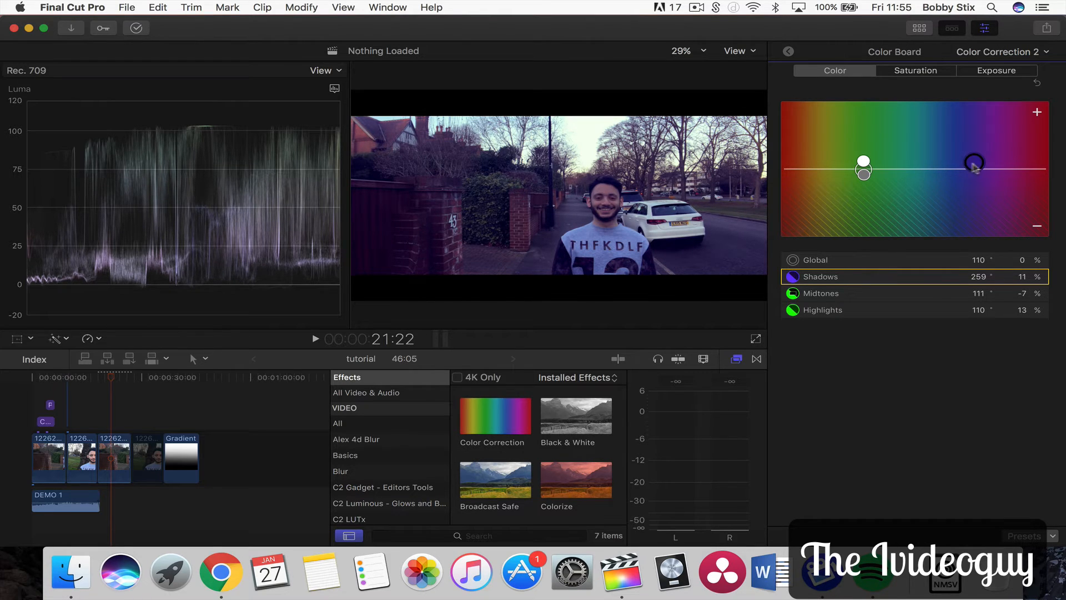
pyautogui.moveTo(863, 162); pyautogui.dragTo(863, 162)
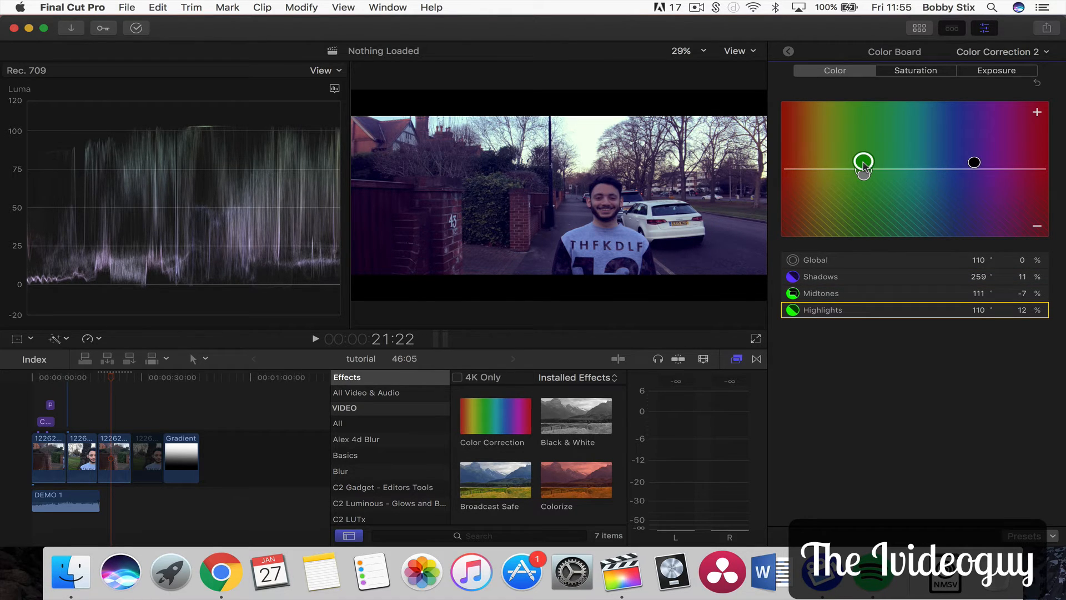
pyautogui.click(976, 163)
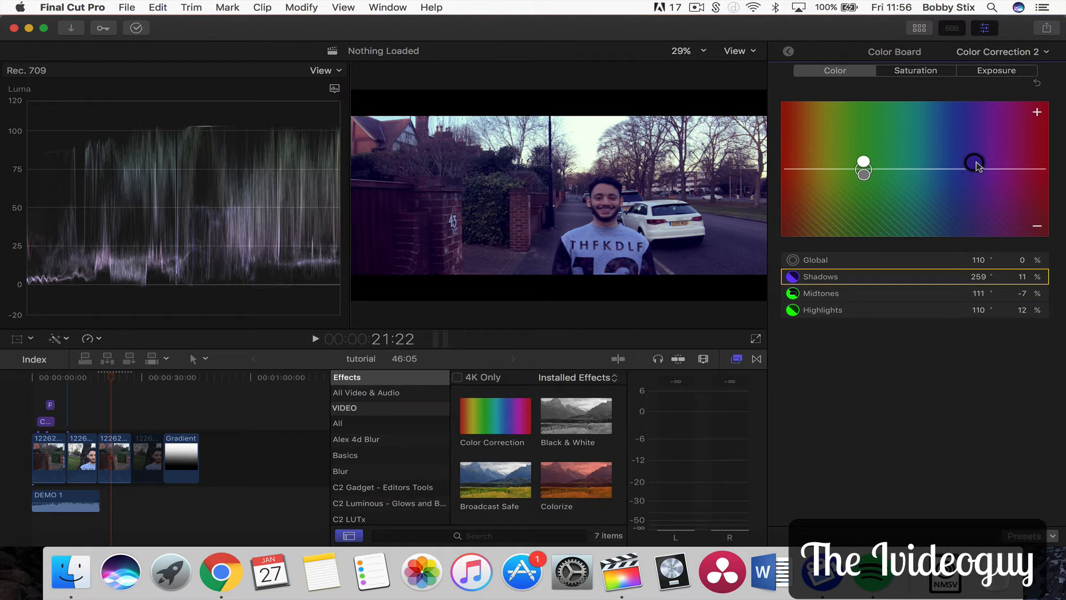
pyautogui.moveTo(977, 166); pyautogui.dragTo(977, 167)
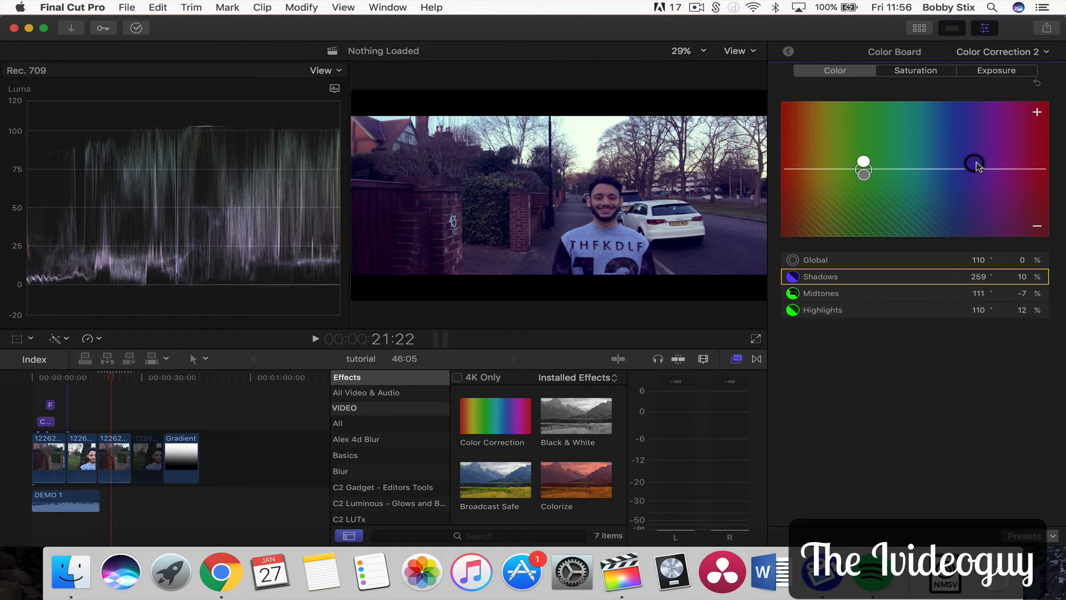
pyautogui.click(788, 52)
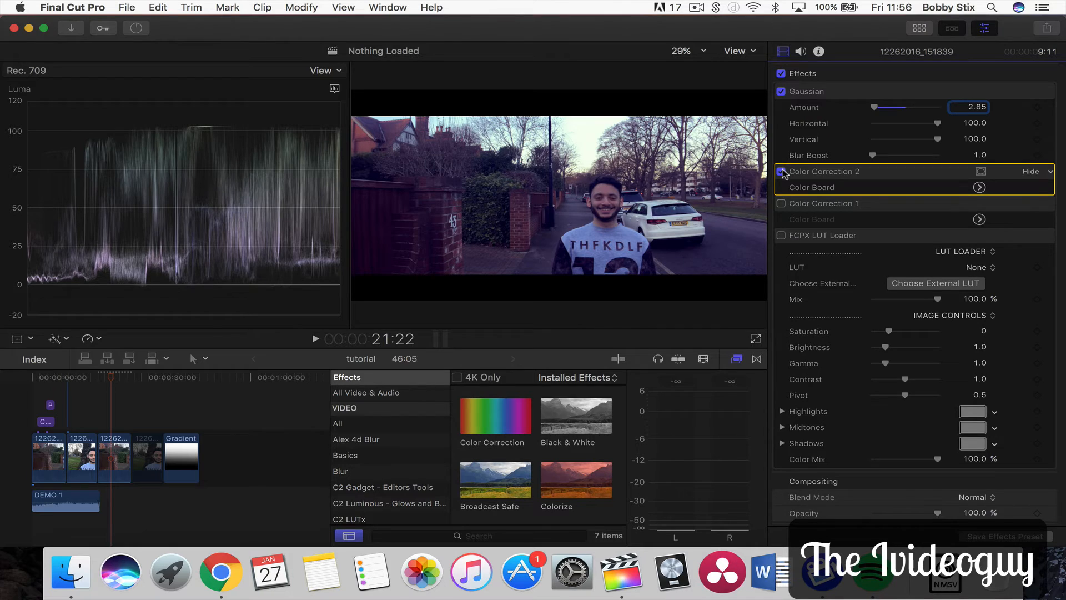
# Compare the grade by toggling Color Correction 2 on and off while selecting the other effects in the list
pyautogui.click(782, 171)
pyautogui.click(781, 172)
pyautogui.click(391, 232)
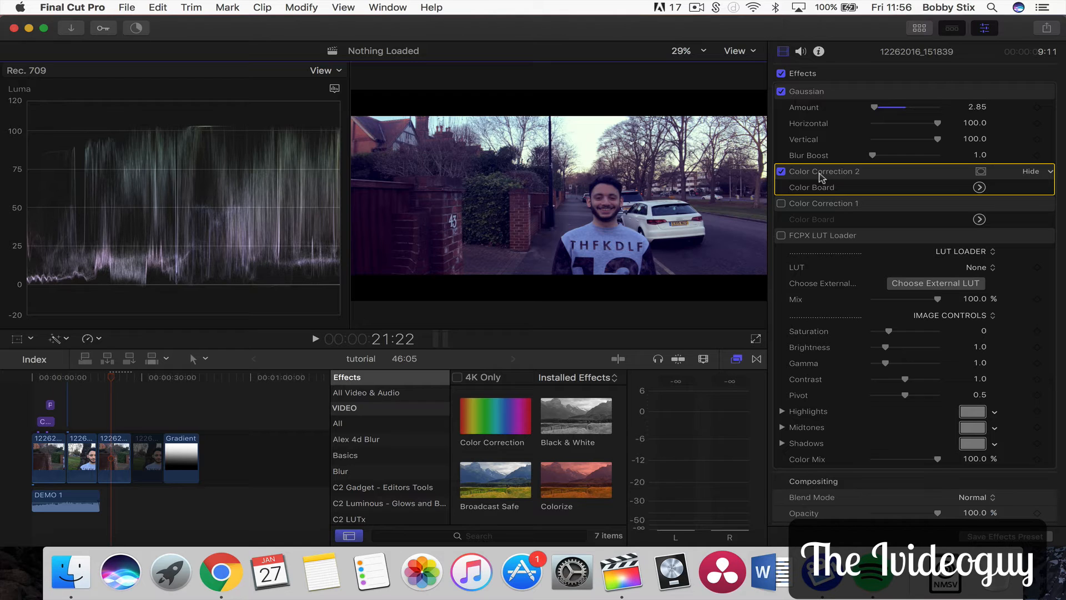
pyautogui.click(821, 206)
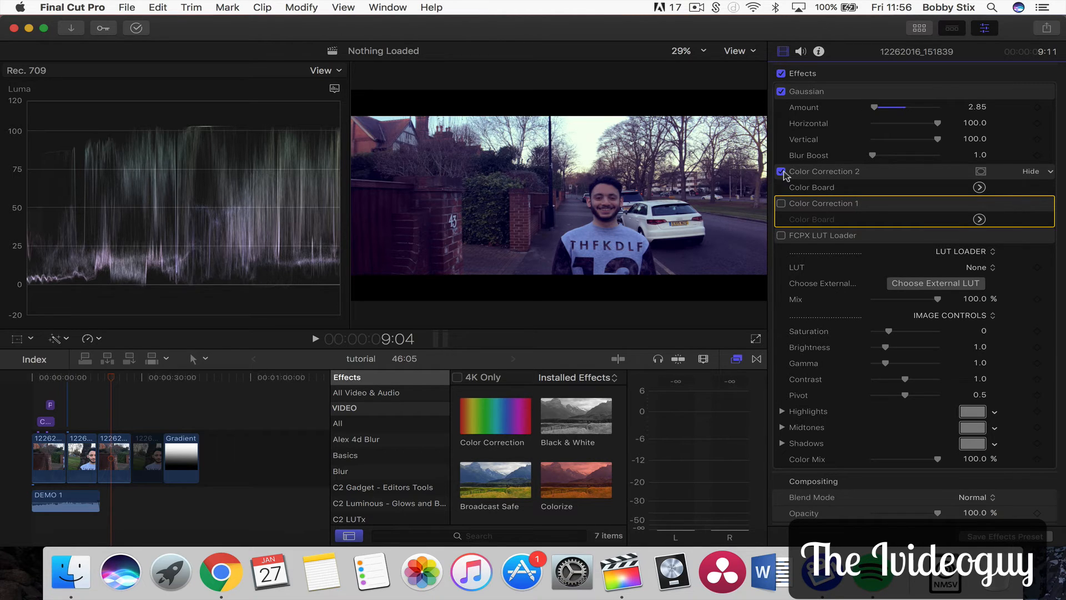
pyautogui.click(781, 172)
pyautogui.click(804, 236)
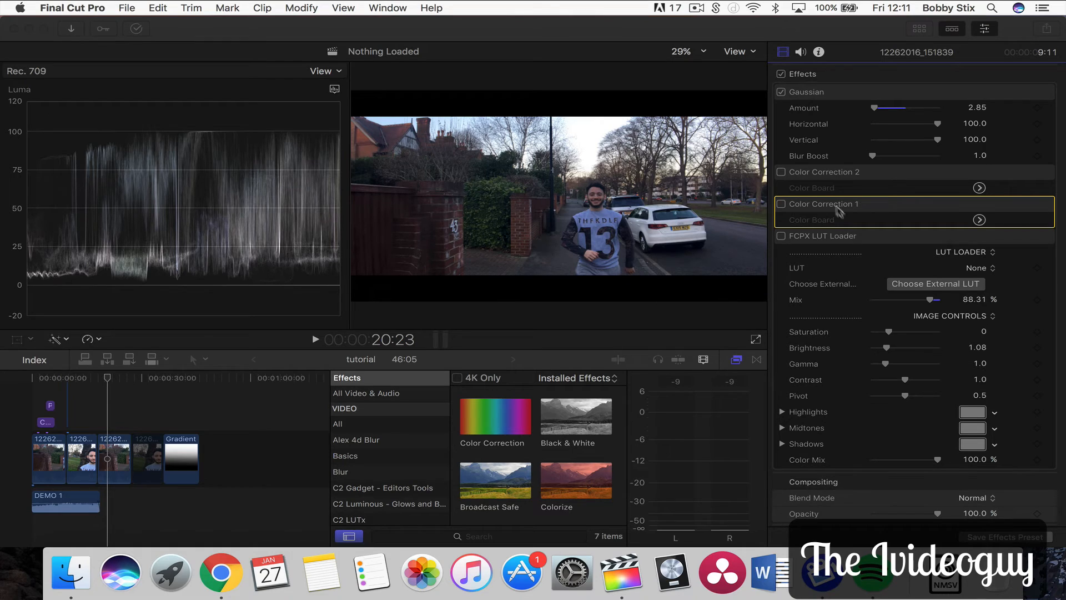
pyautogui.click(807, 203)
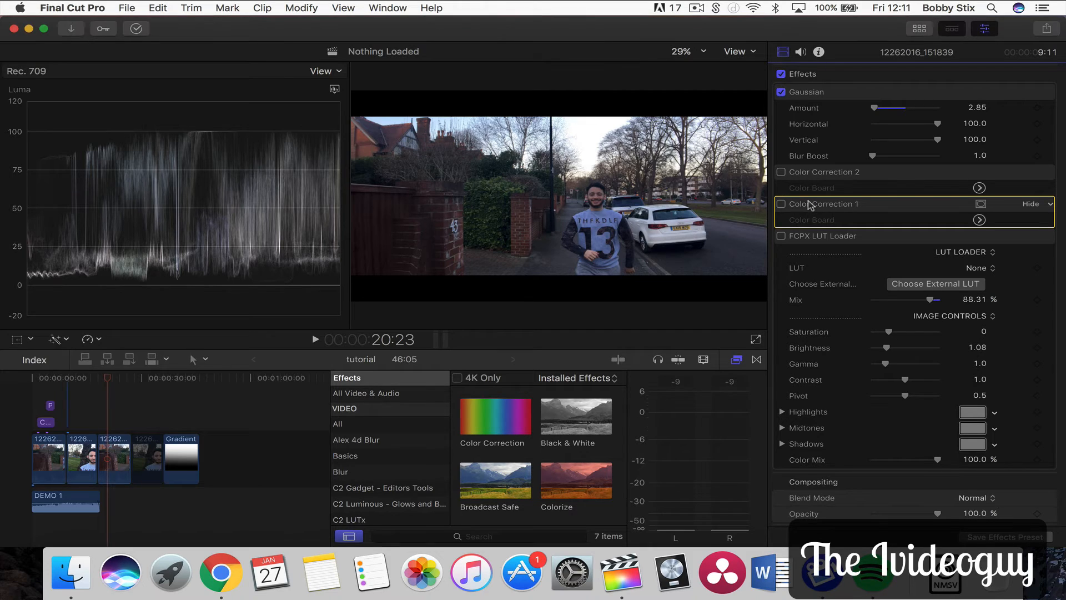
pyautogui.click(807, 177)
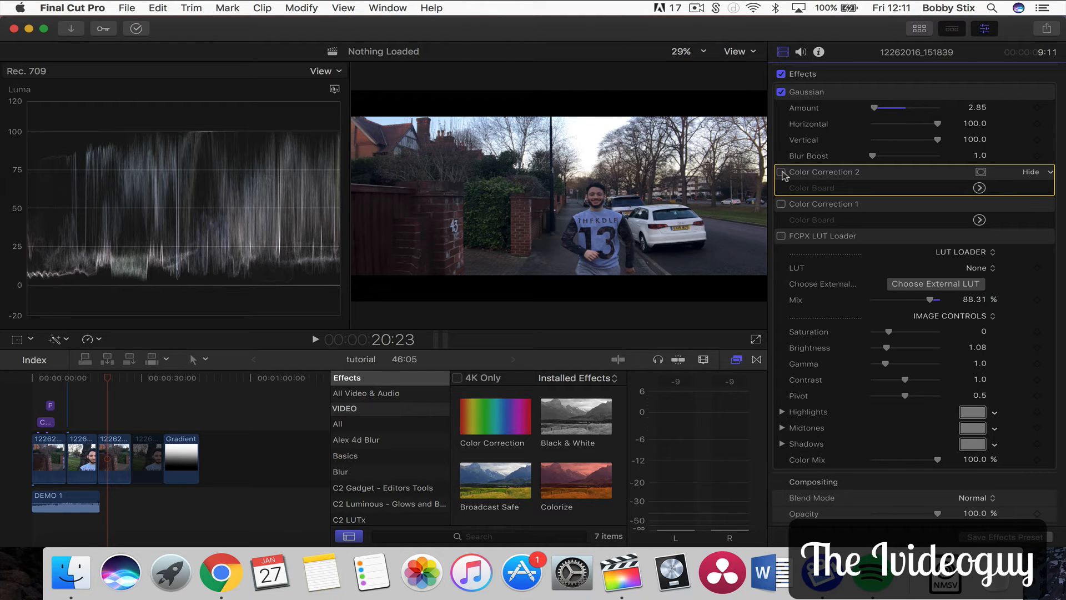
pyautogui.click(782, 172)
pyautogui.click(782, 172)
pyautogui.click(802, 205)
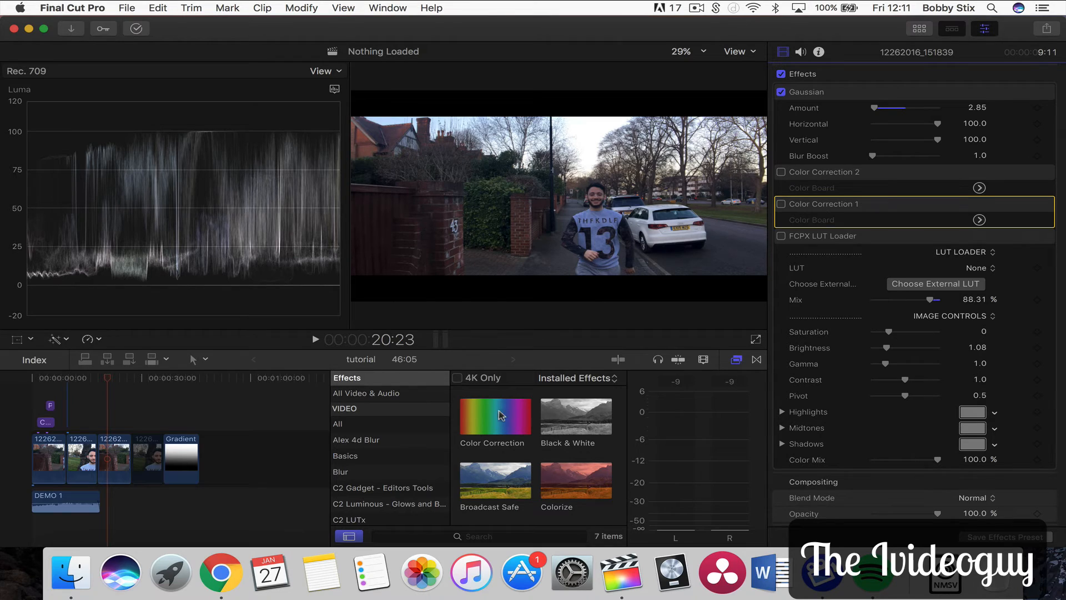
# Enable Color Correction 1 and the FCPX LUT Loader, and set the LUT Loader's mix to 100%
pyautogui.click(782, 204)
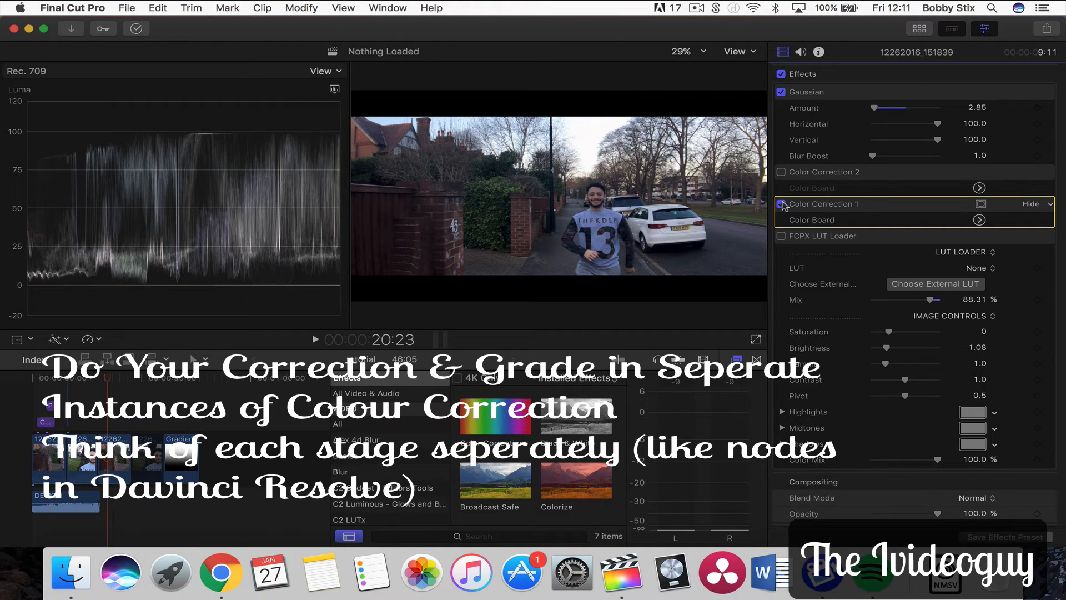
pyautogui.click(781, 237)
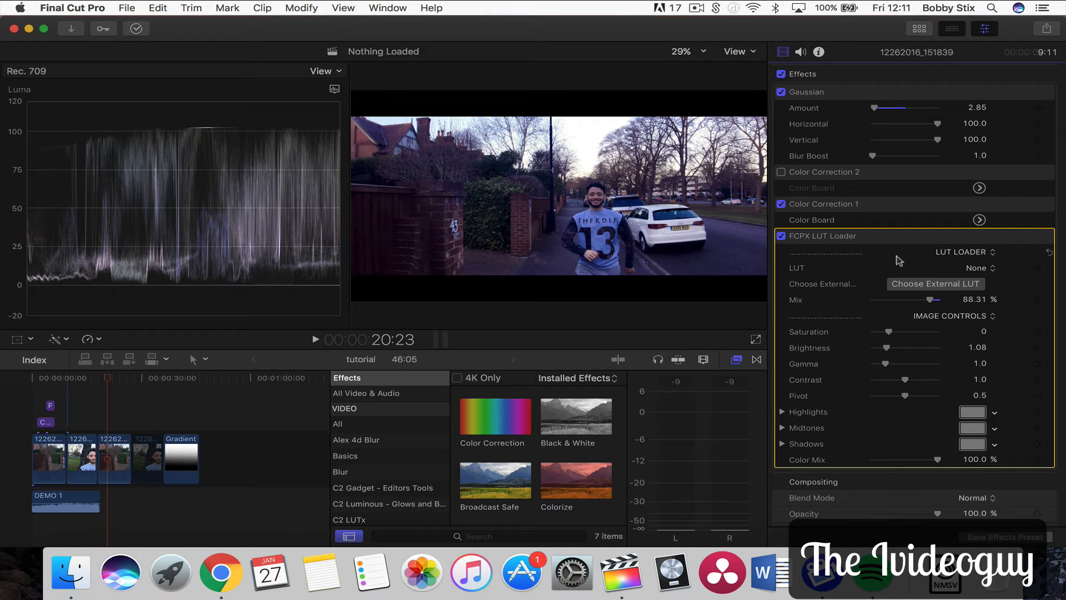
pyautogui.moveTo(931, 300); pyautogui.dragTo(948, 300)
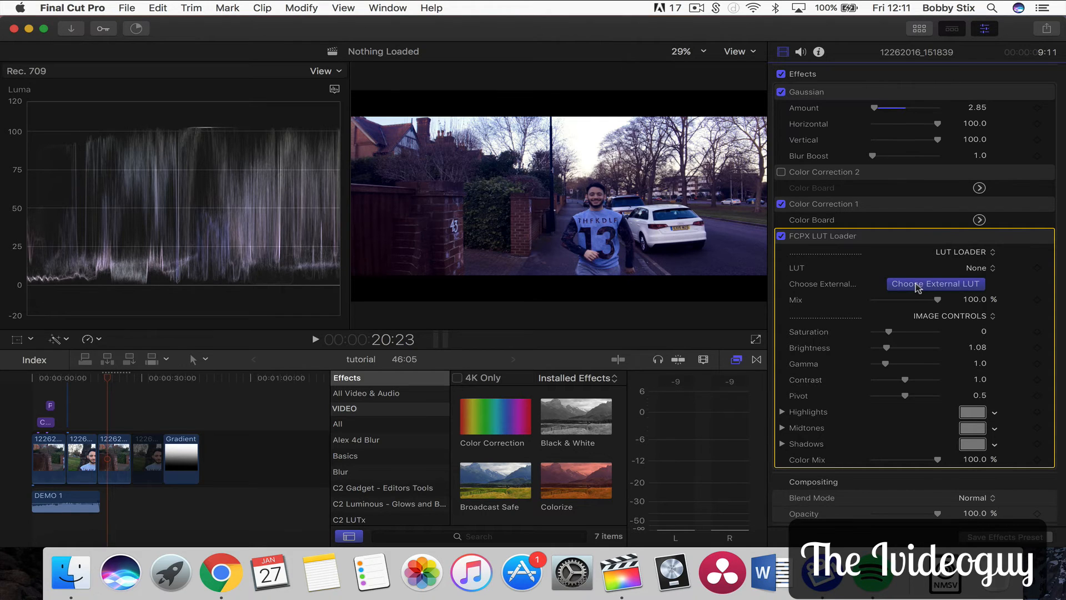
# Load the external LUT file Heulandite - Rec.709.cube into the FCPX LUT Loader
pyautogui.click(917, 286)
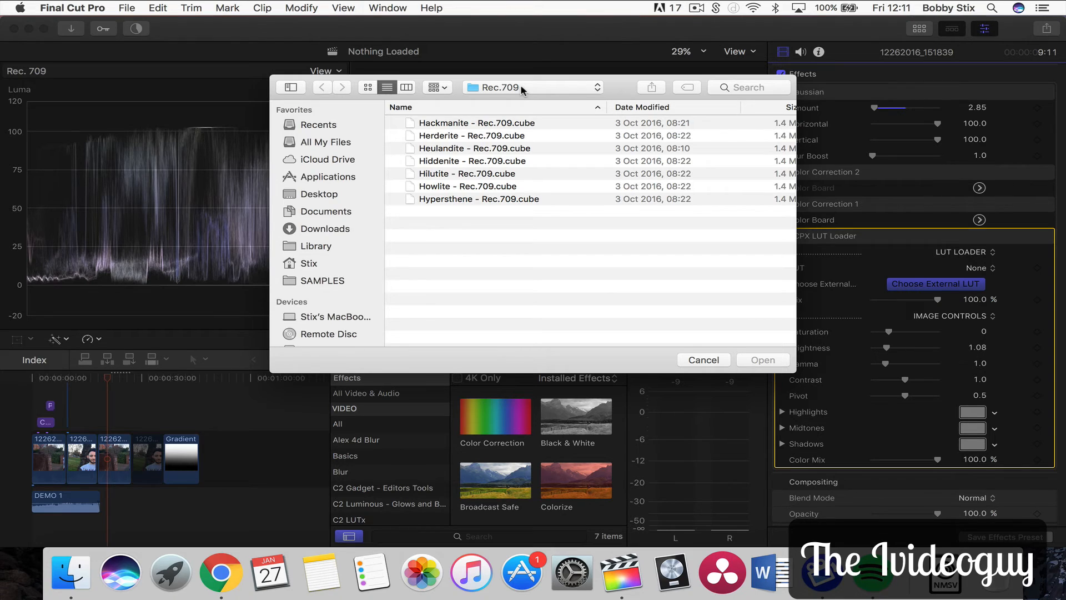
pyautogui.click(438, 149)
pyautogui.doubleClick(439, 149)
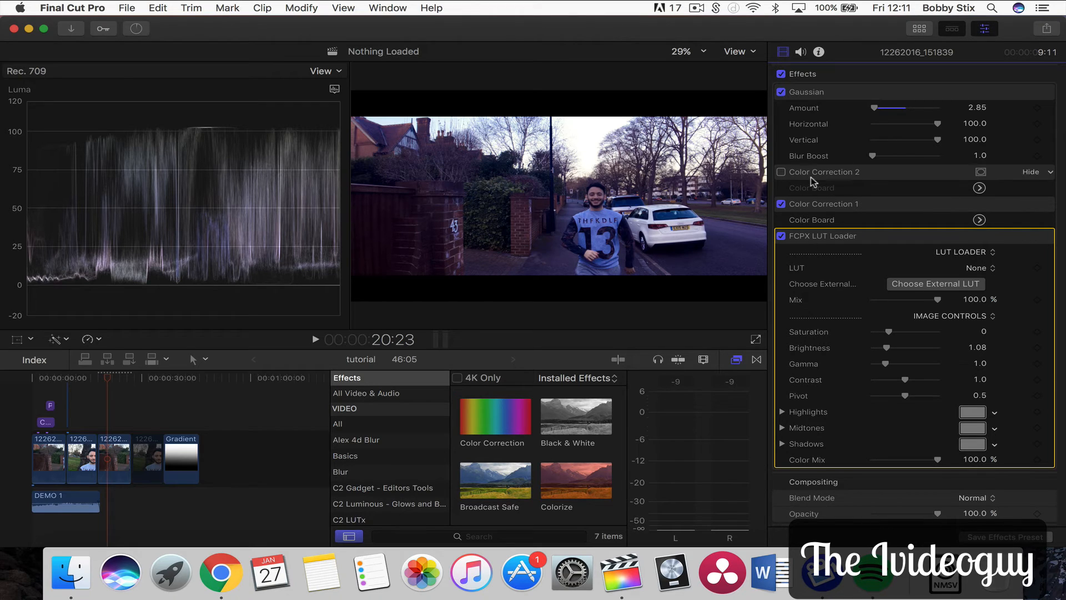
# Disable the FCPX LUT Loader and Color Correction 1, then re-enable and select Color Correction 2
pyautogui.click(781, 235)
pyautogui.click(781, 204)
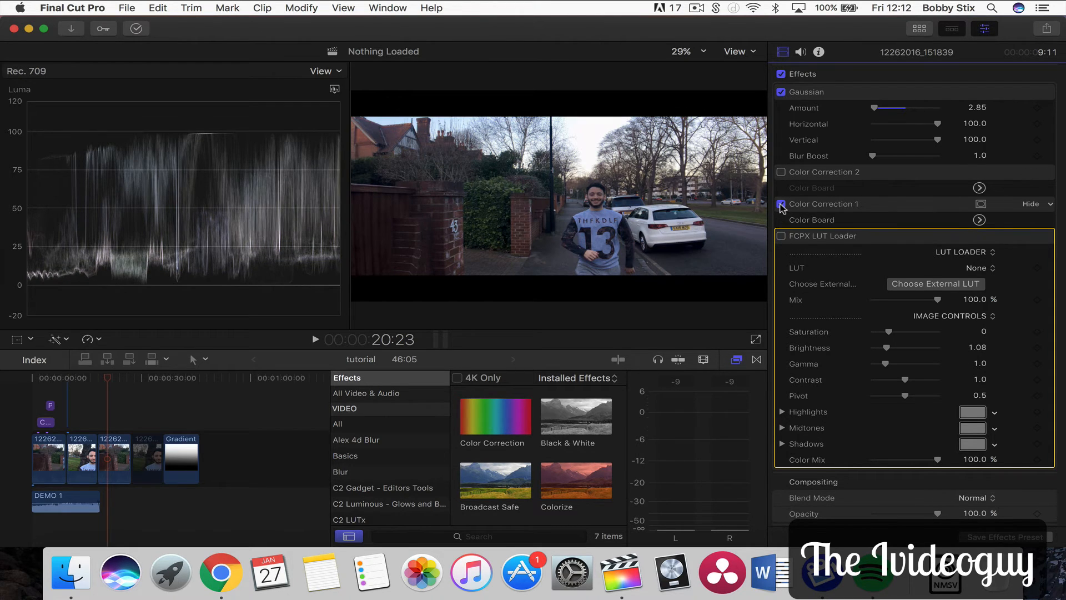
pyautogui.click(781, 172)
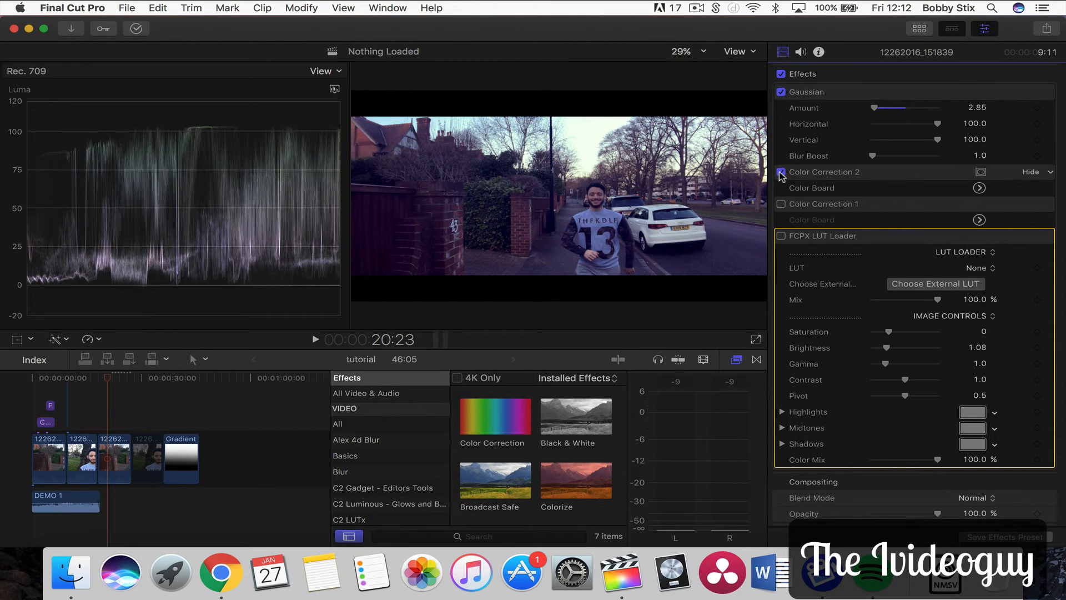
pyautogui.click(820, 174)
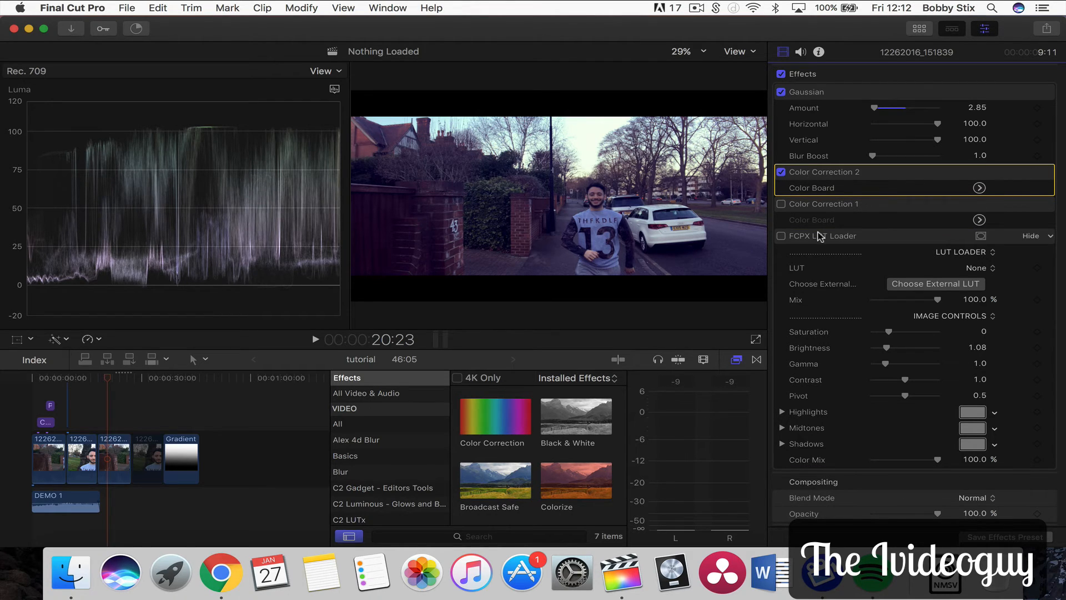
# Compare the grade by toggling the FCPX LUT Loader and Color Correction 2 on and off while moving the playhead
pyautogui.click(820, 235)
pyautogui.click(813, 174)
pyautogui.click(804, 238)
pyautogui.click(781, 236)
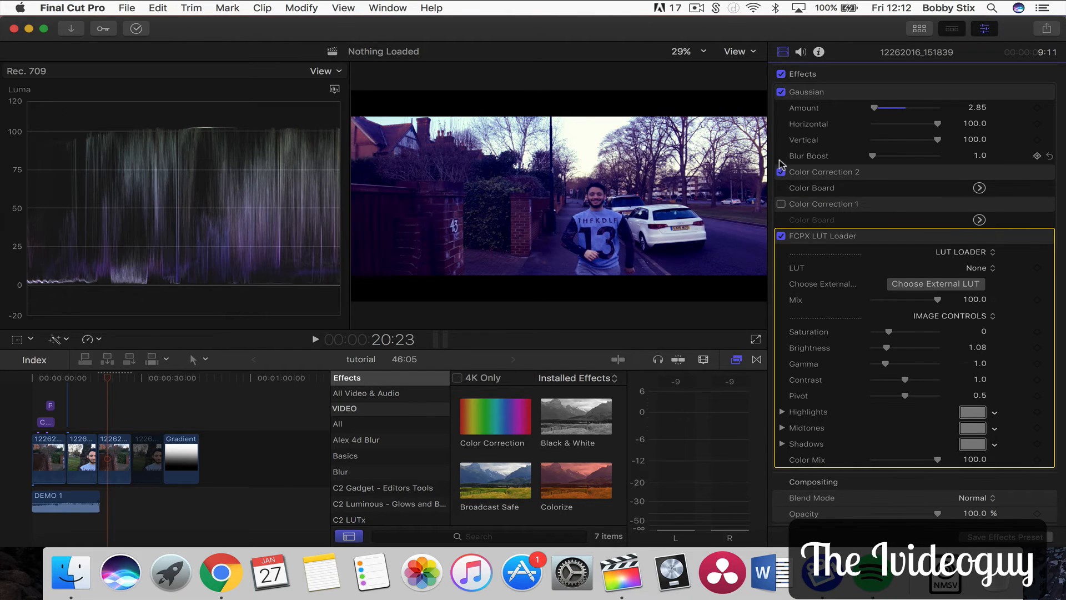
pyautogui.click(782, 172)
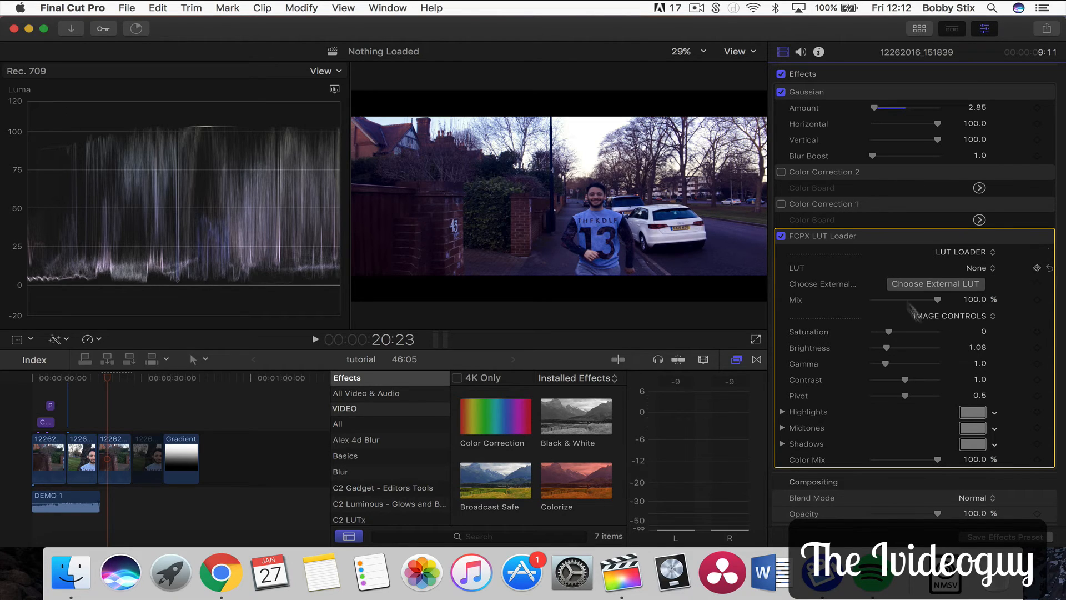
pyautogui.moveTo(938, 299)
pyautogui.mouseDown()
pyautogui.moveTo(906, 299)
pyautogui.moveTo(952, 310)
pyautogui.mouseUp()
pyautogui.click(108, 380)
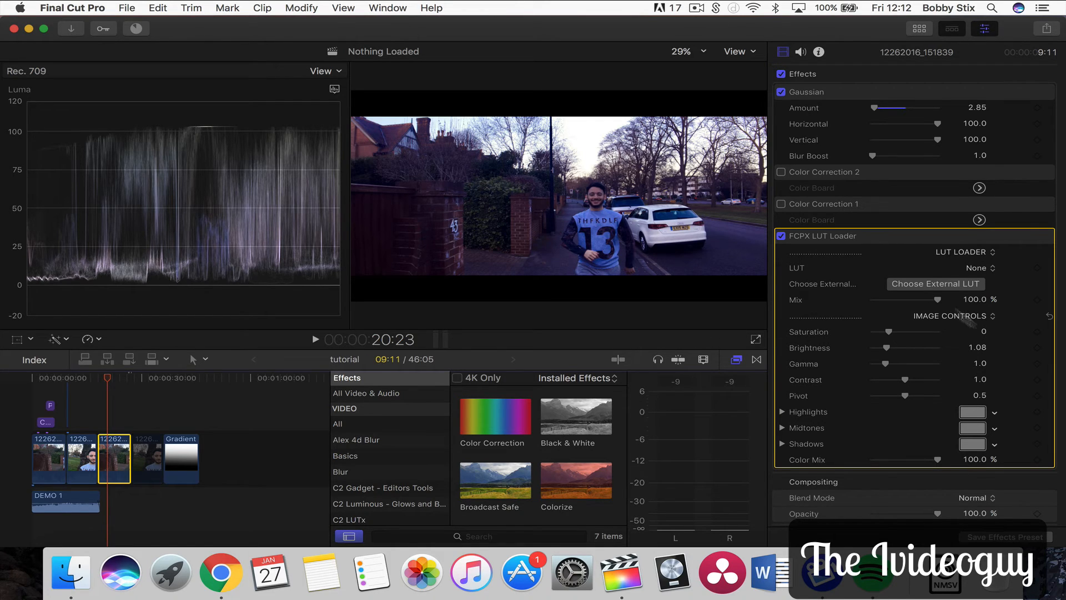
pyautogui.click(781, 236)
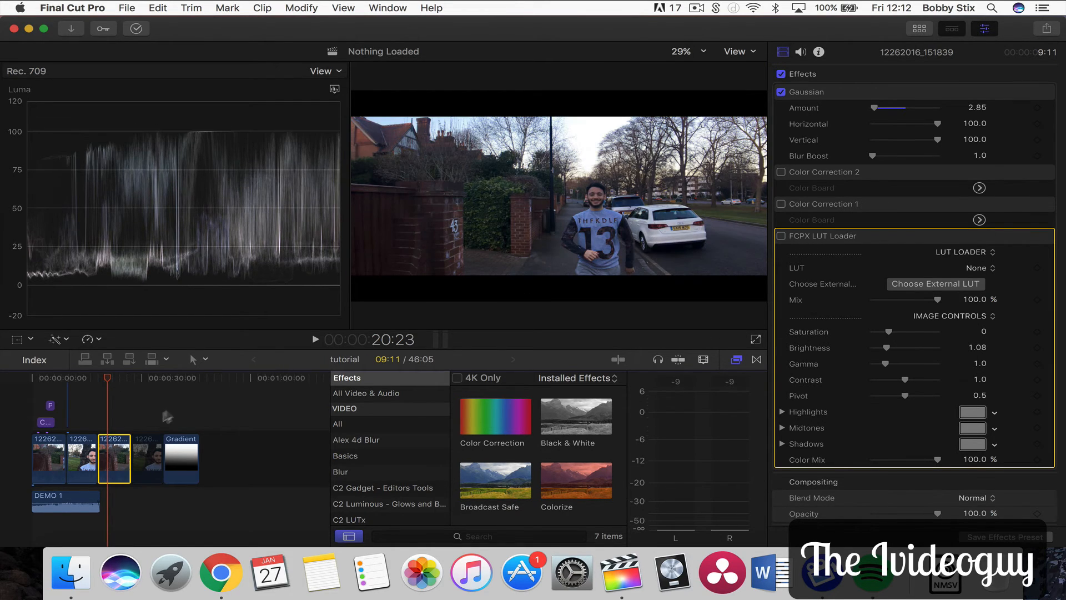
# Select the fourth clip, enable its Color Correction 1 and open that Color Board's Color tab
pyautogui.click(139, 444)
pyautogui.click(140, 382)
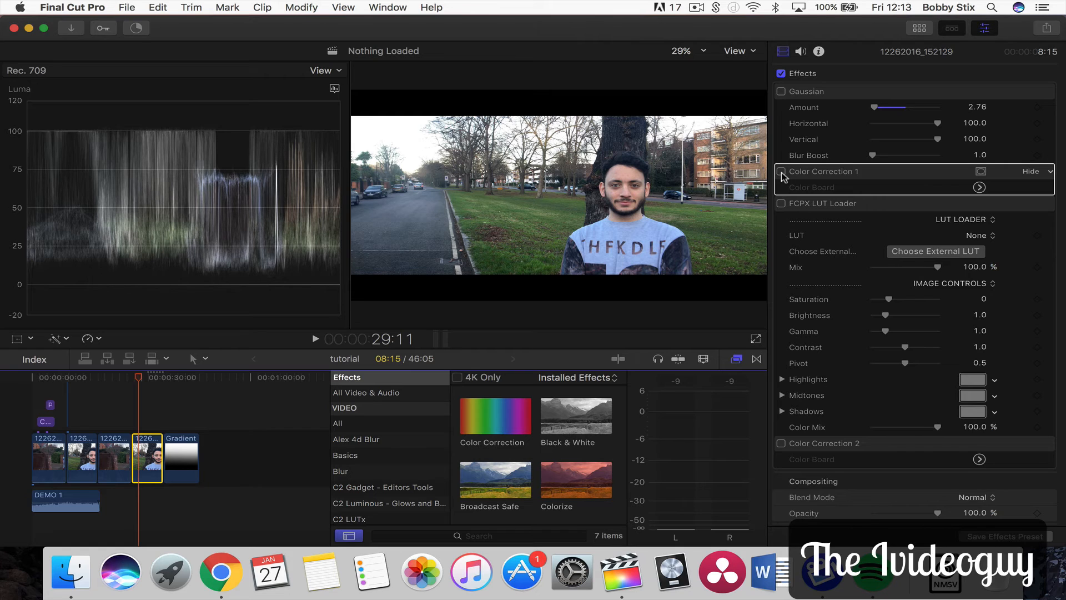
pyautogui.click(782, 173)
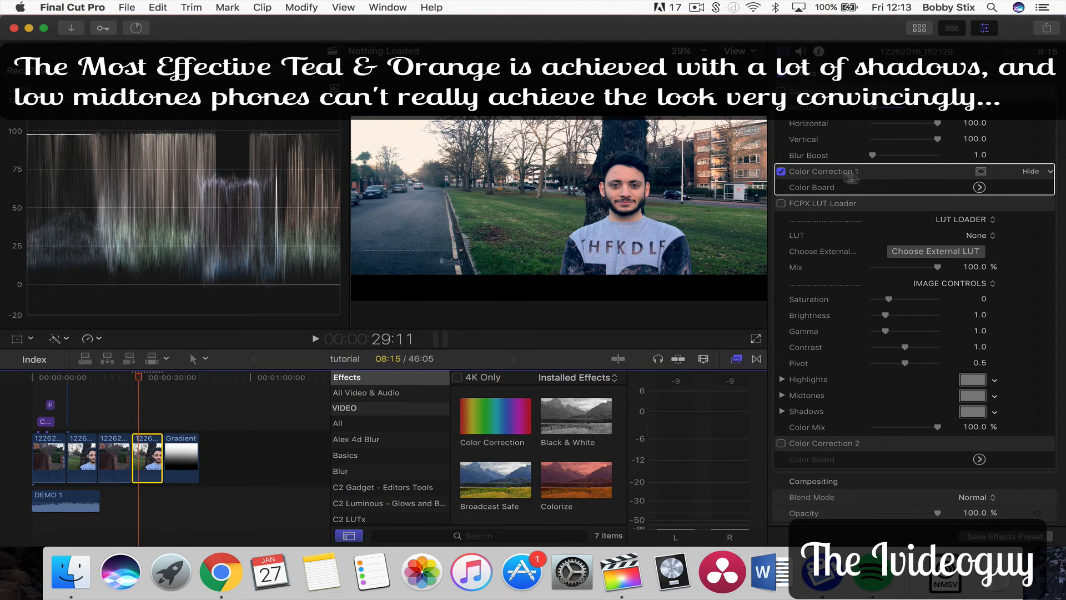
pyautogui.click(979, 187)
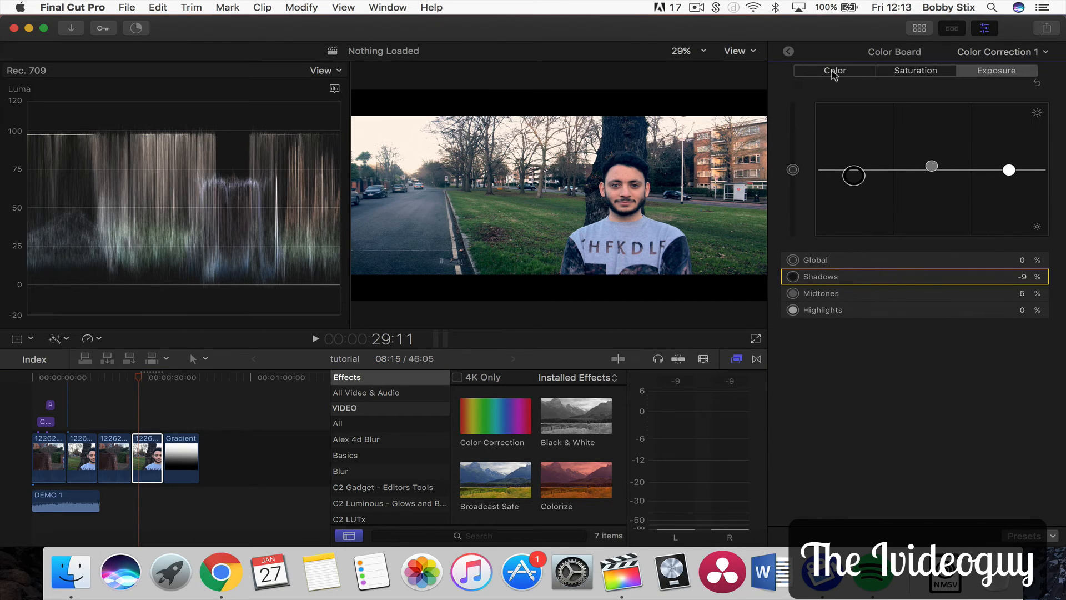
pyautogui.click(833, 72)
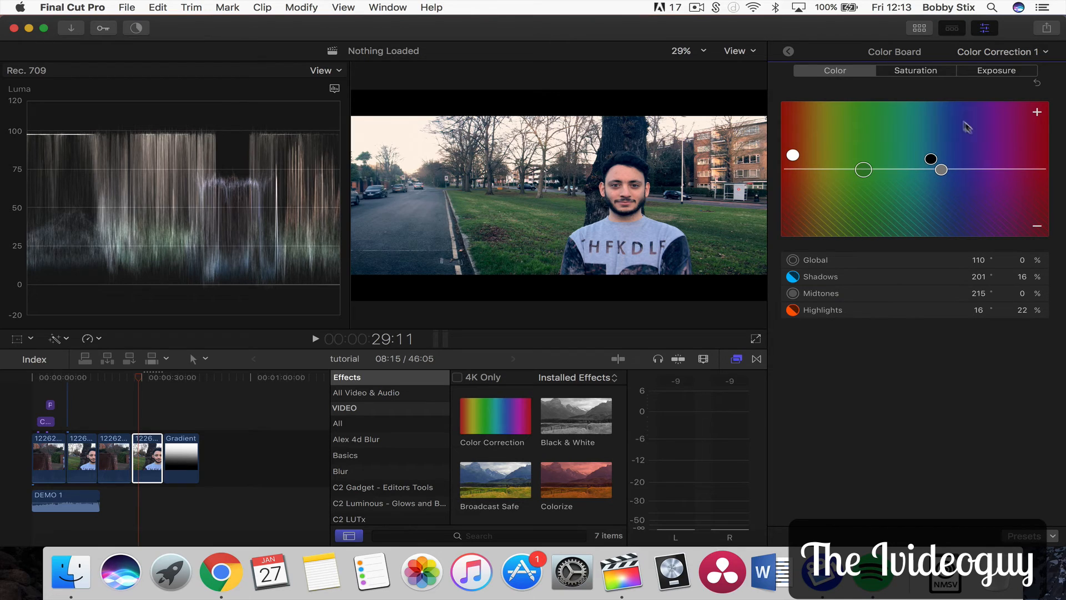
# Push the shadows toward blue to 31% and the highlights toward orange to 33% on the Color board
pyautogui.click(931, 160)
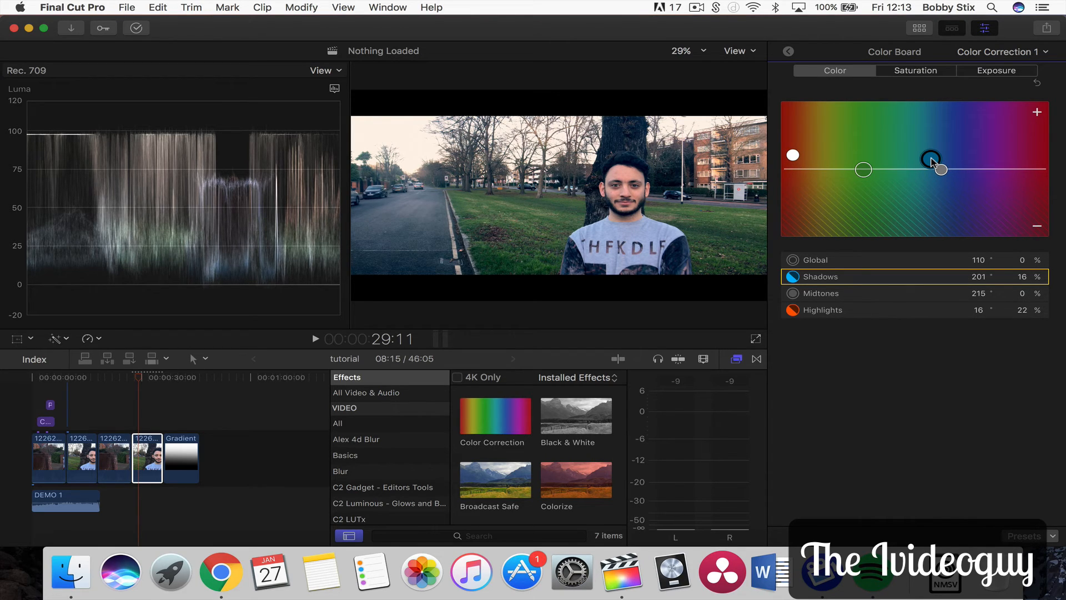
pyautogui.moveTo(931, 161); pyautogui.dragTo(932, 160)
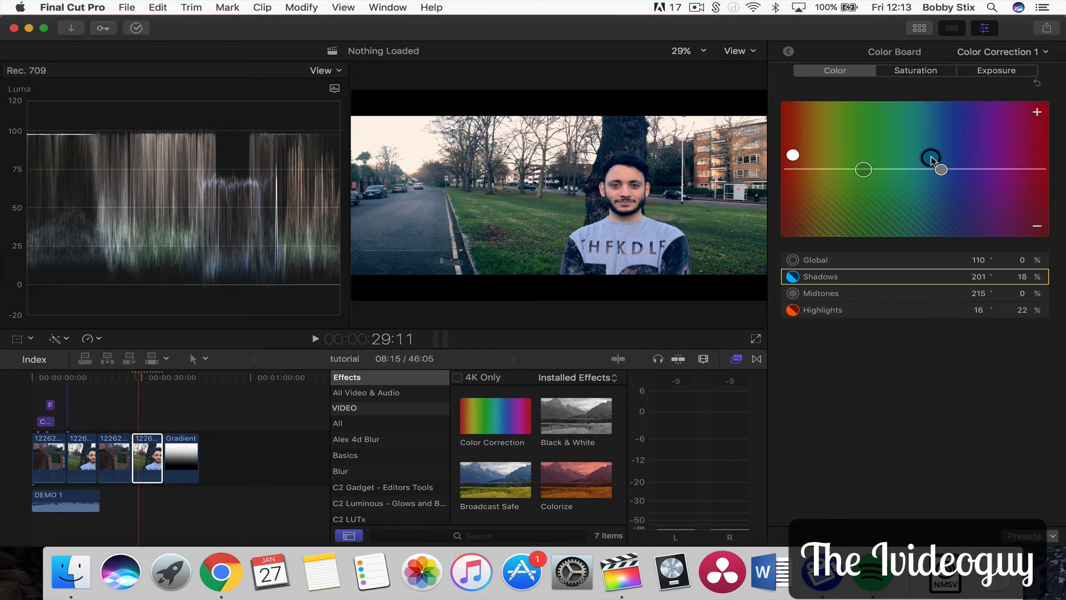
pyautogui.click(826, 310)
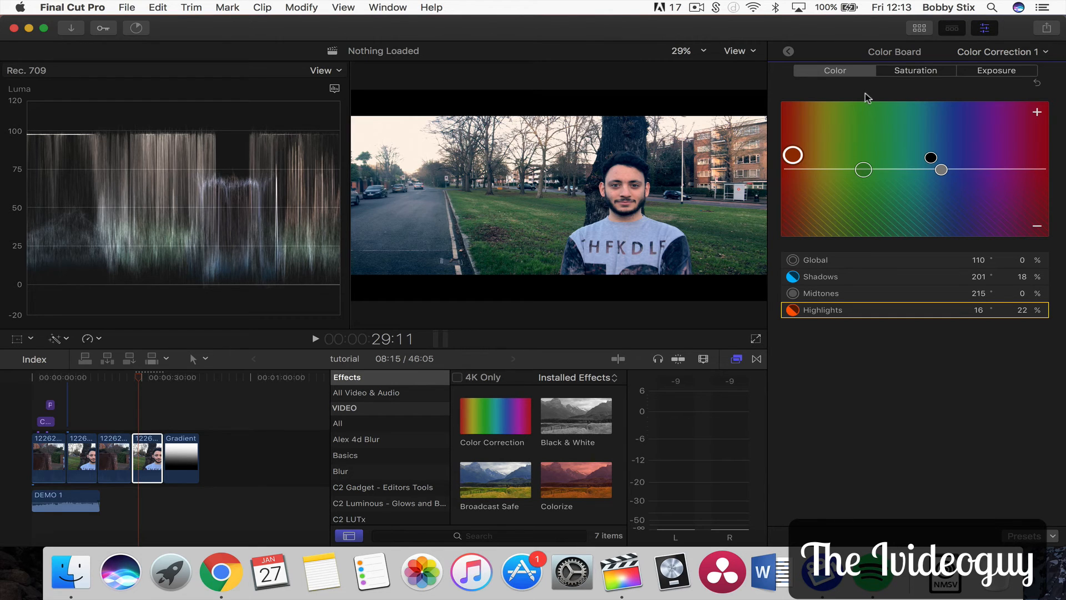
pyautogui.moveTo(931, 158); pyautogui.dragTo(931, 149)
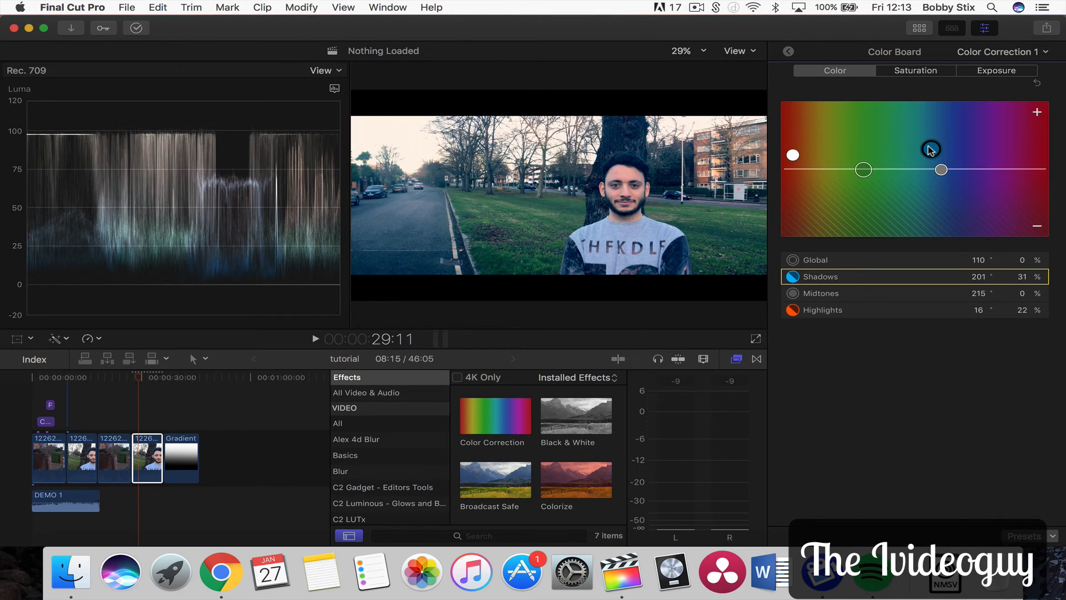
pyautogui.moveTo(793, 155); pyautogui.dragTo(795, 148)
# Check the Color board's saturation settings and return to the Color tab
pyautogui.click(915, 70)
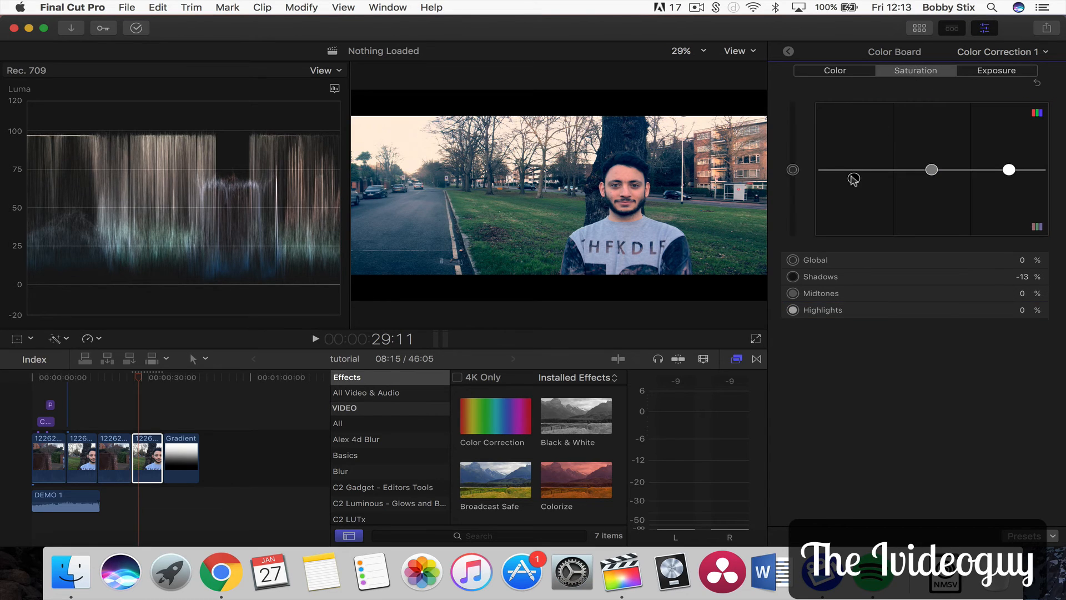
pyautogui.moveTo(852, 176); pyautogui.dragTo(854, 178)
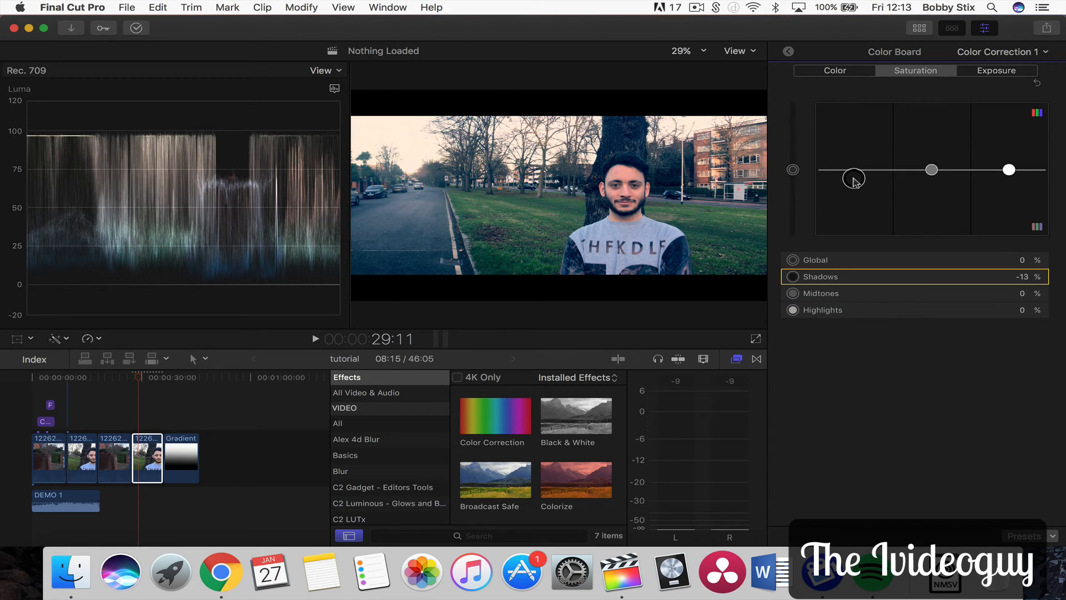
pyautogui.click(840, 71)
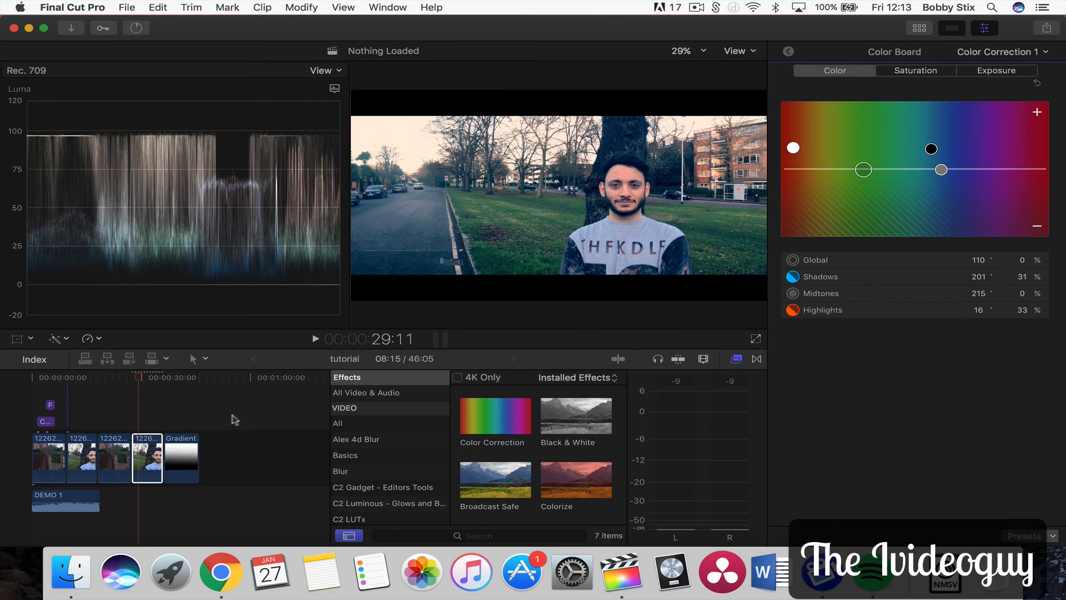
# Play the fourth clip from its start to preview the teal and orange grade
pyautogui.click(135, 378)
pyautogui.press('space')
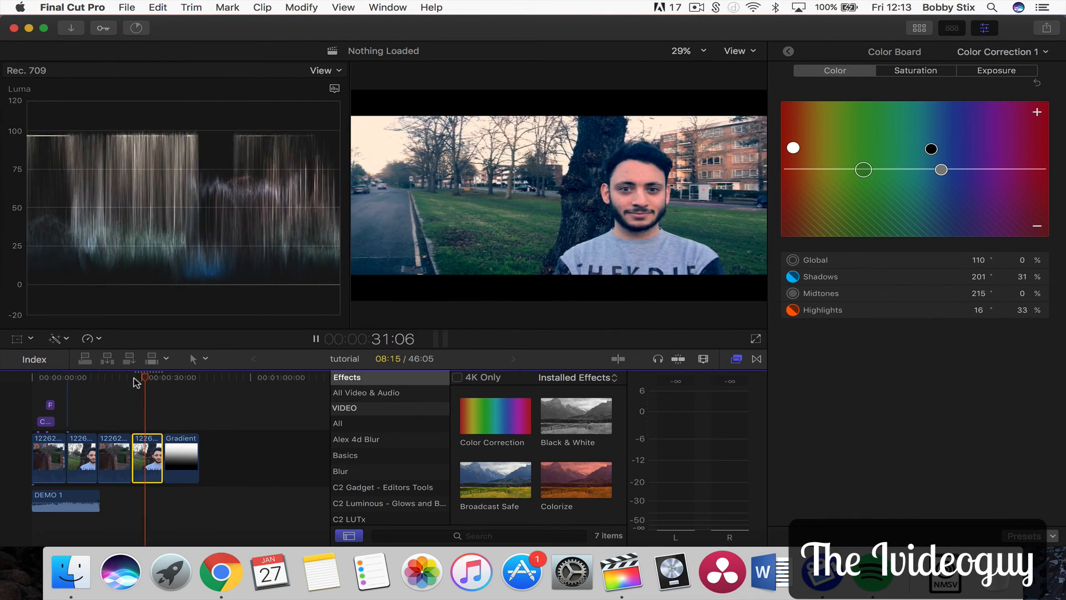
pyautogui.press('space')
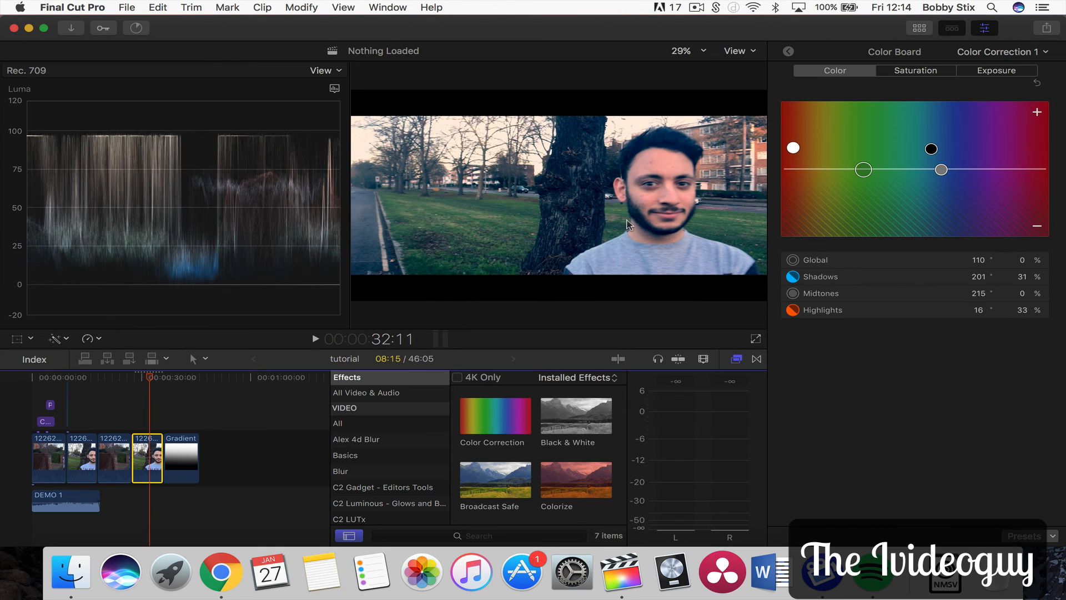
# Return to the effects list and toggle Color Correction 1 off and on to compare the grade
pyautogui.click(788, 51)
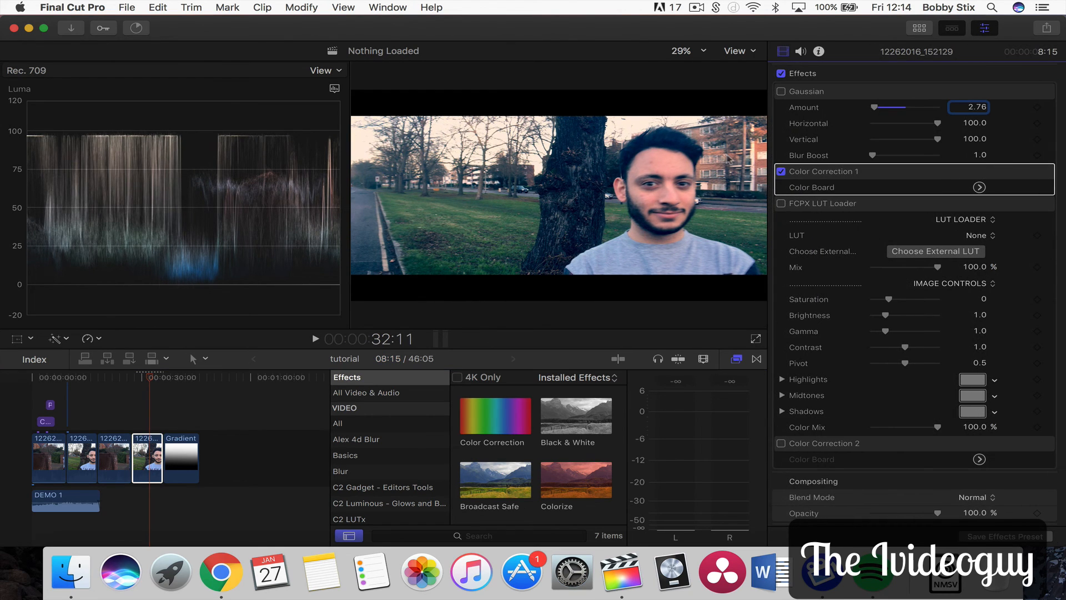
pyautogui.click(716, 151)
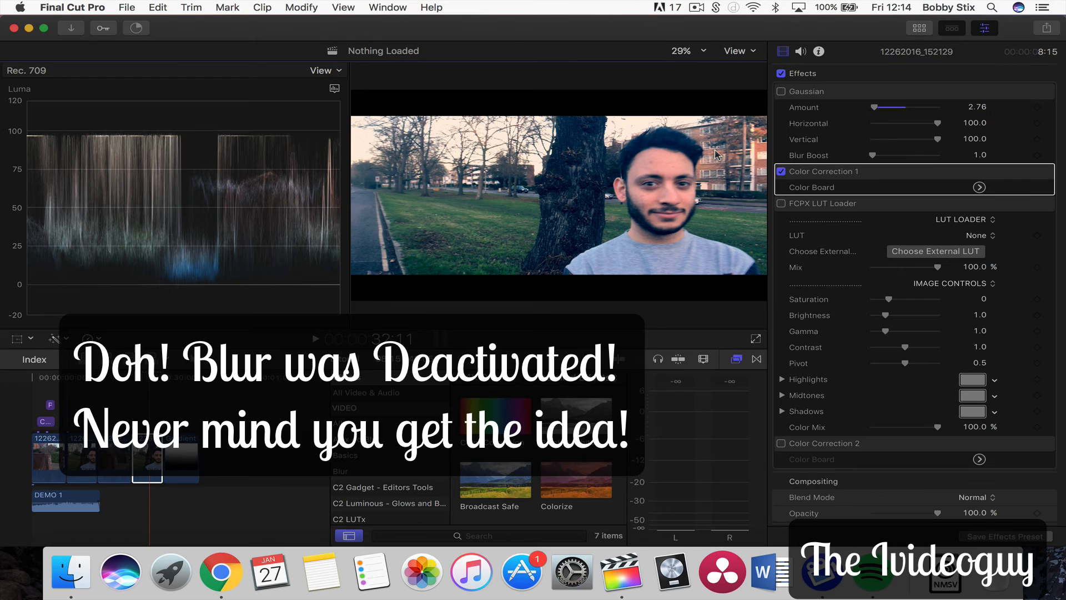
pyautogui.click(781, 171)
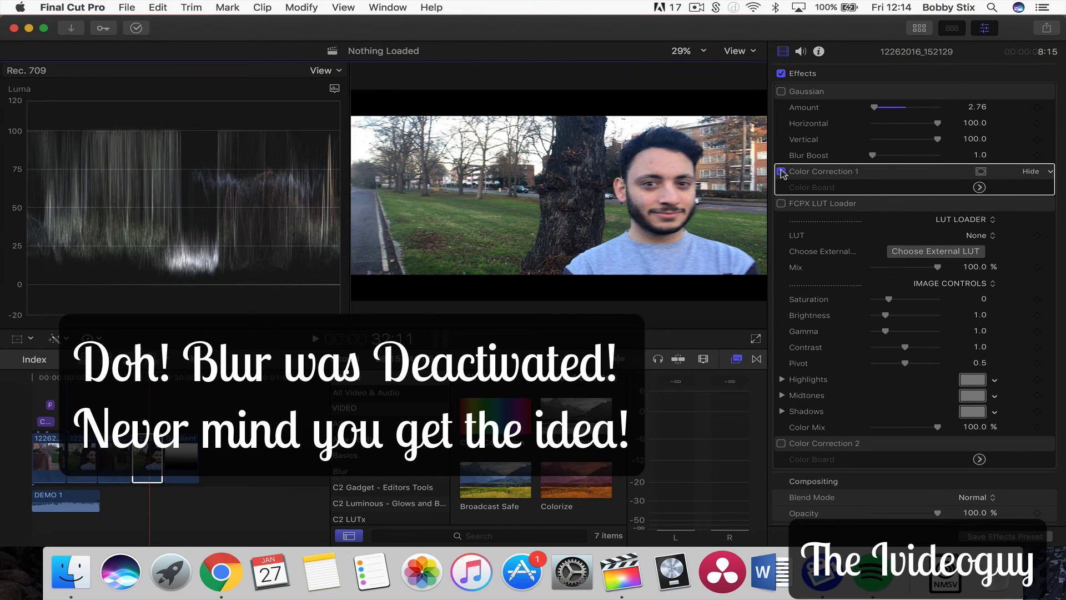
pyautogui.click(781, 171)
pyautogui.click(782, 171)
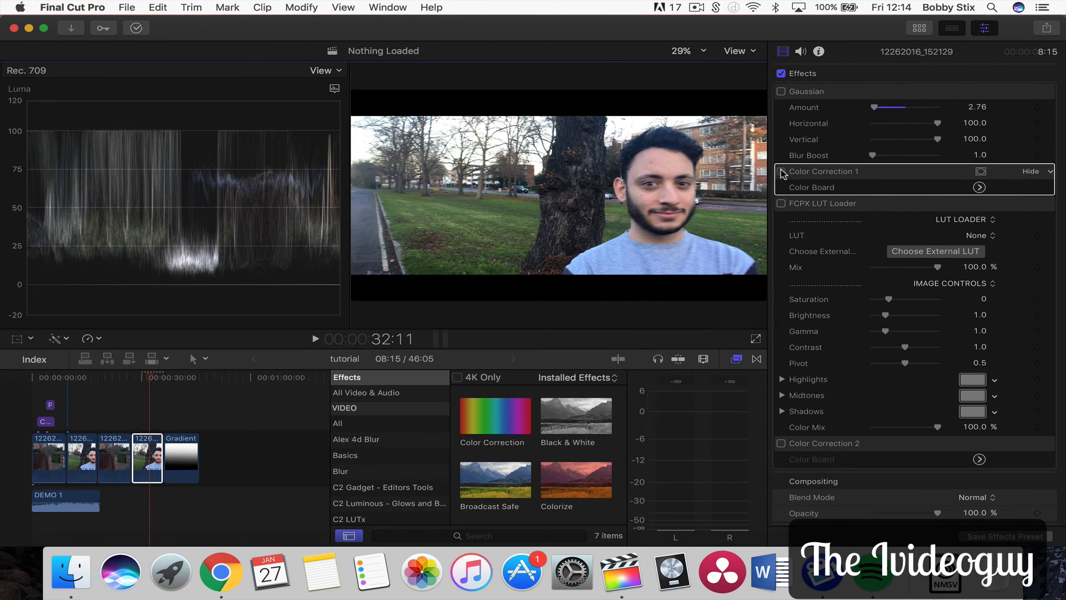
pyautogui.click(781, 172)
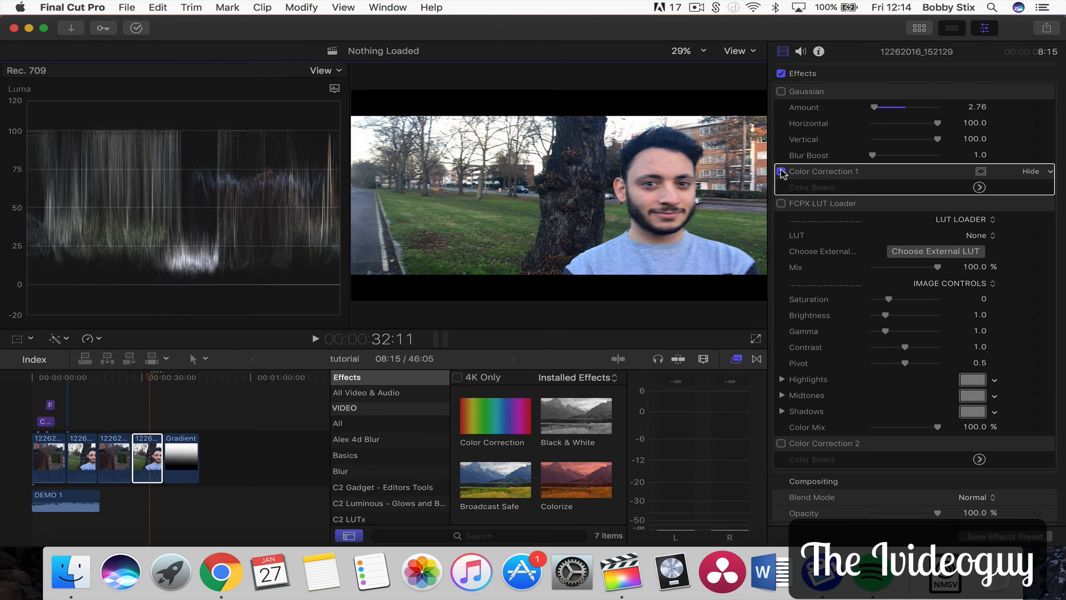
# Toggle the FCPX LUT Loader on and off and play the clip to preview it
pyautogui.click(817, 207)
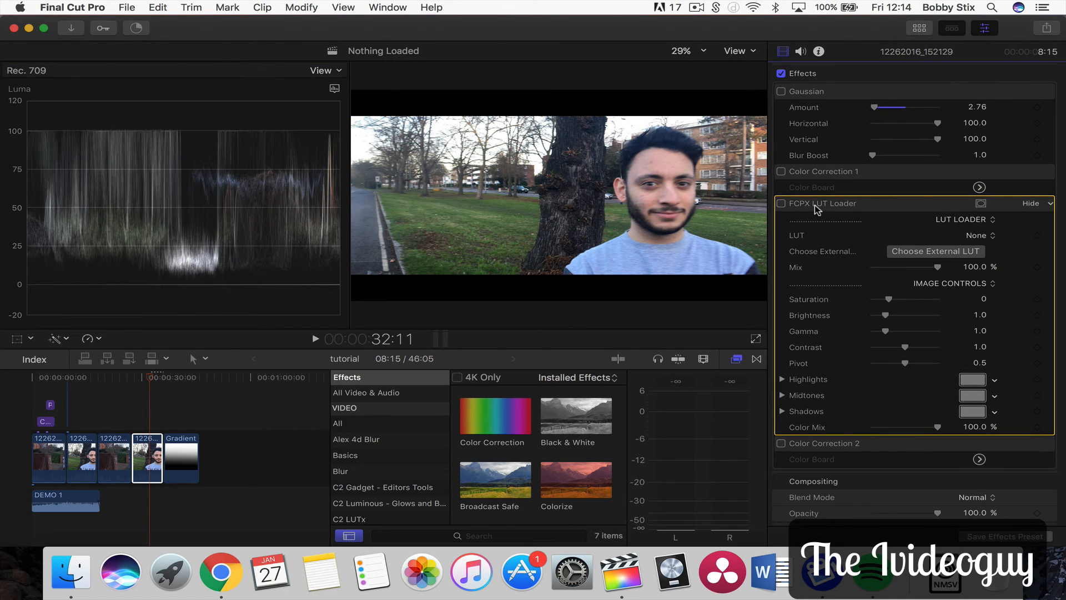
pyautogui.click(782, 204)
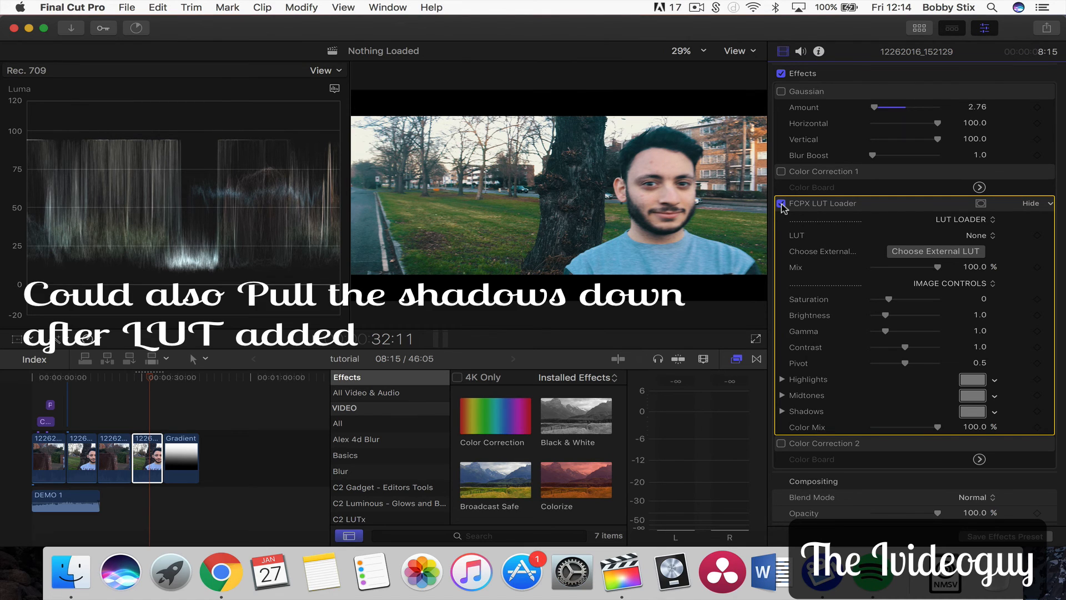
pyautogui.click(782, 204)
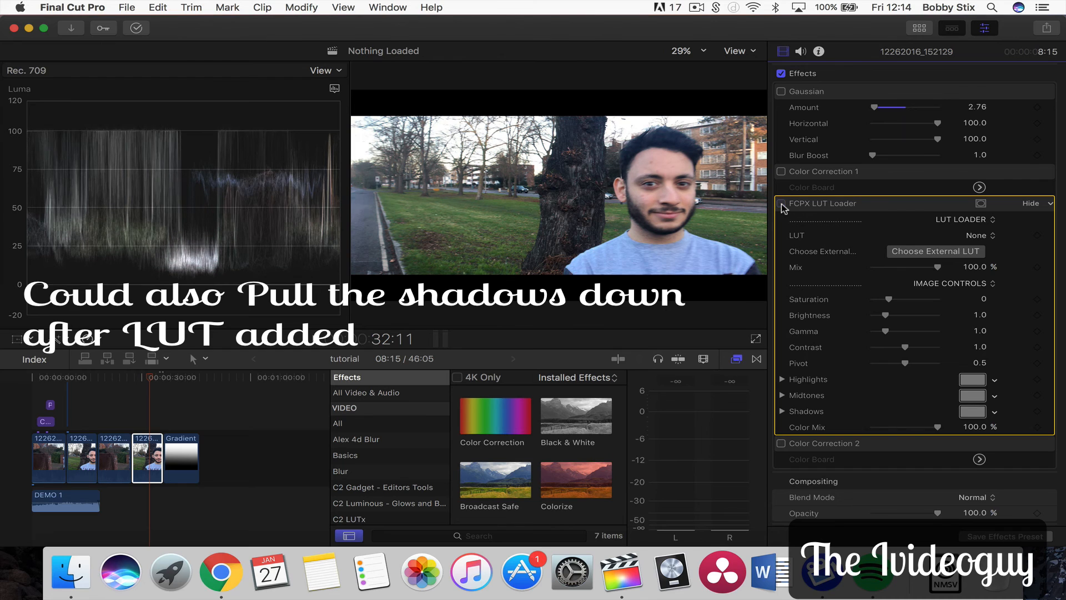
pyautogui.click(781, 204)
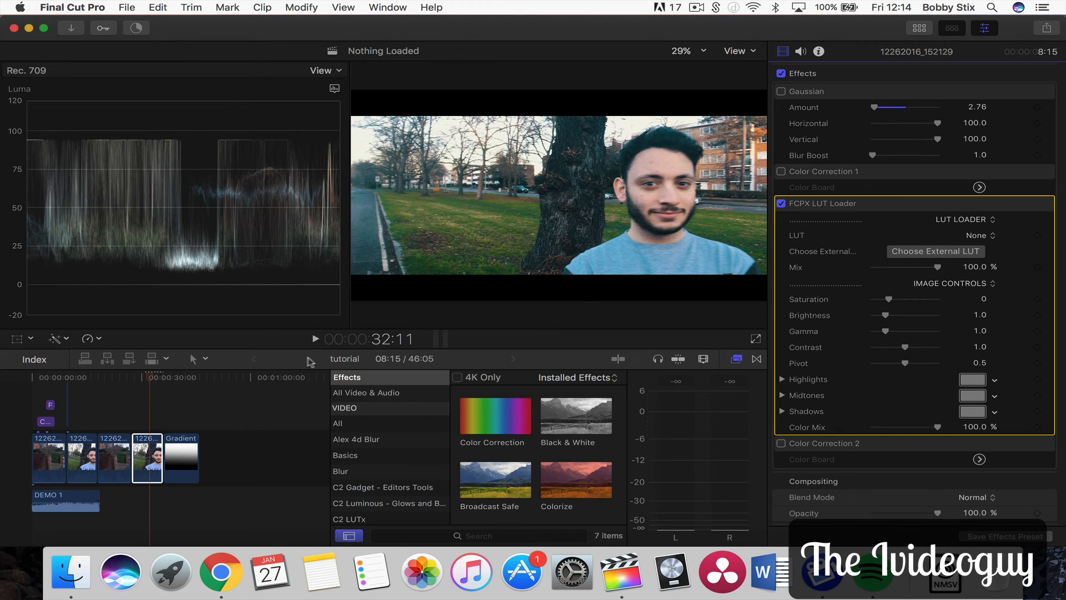
pyautogui.click(138, 380)
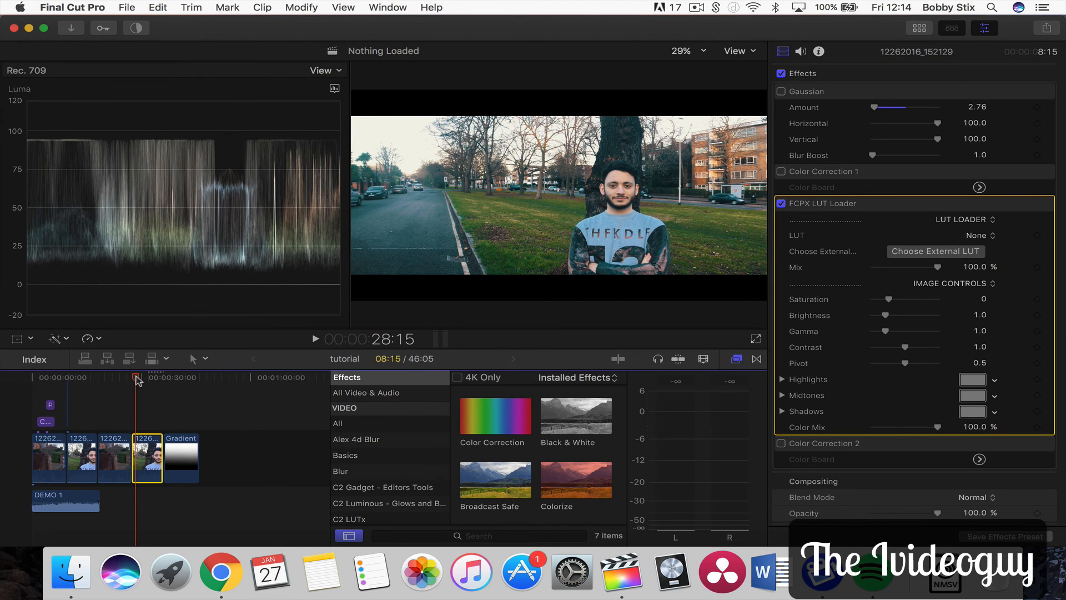
pyautogui.press('space')
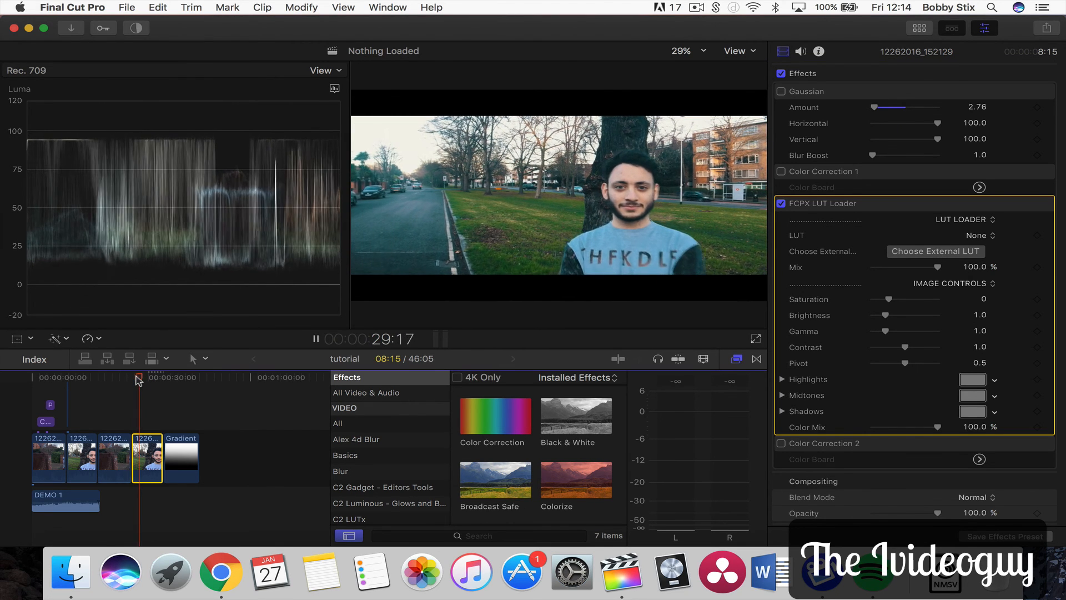
pyautogui.press('space')
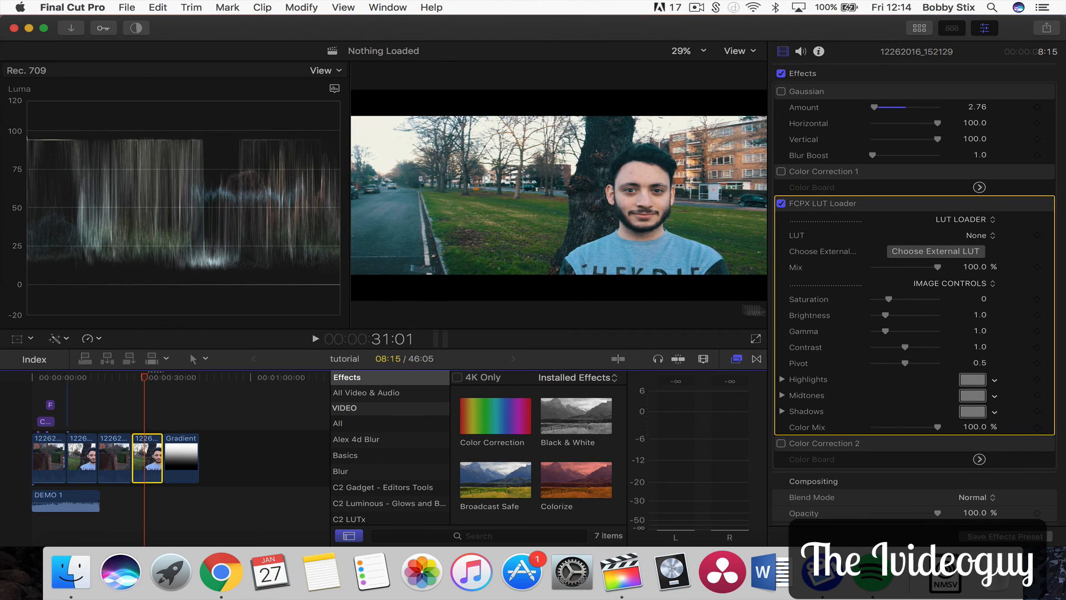
# Switch from the FCPX LUT Loader back to Color Correction 1 and open its Color Board
pyautogui.click(782, 203)
pyautogui.click(782, 171)
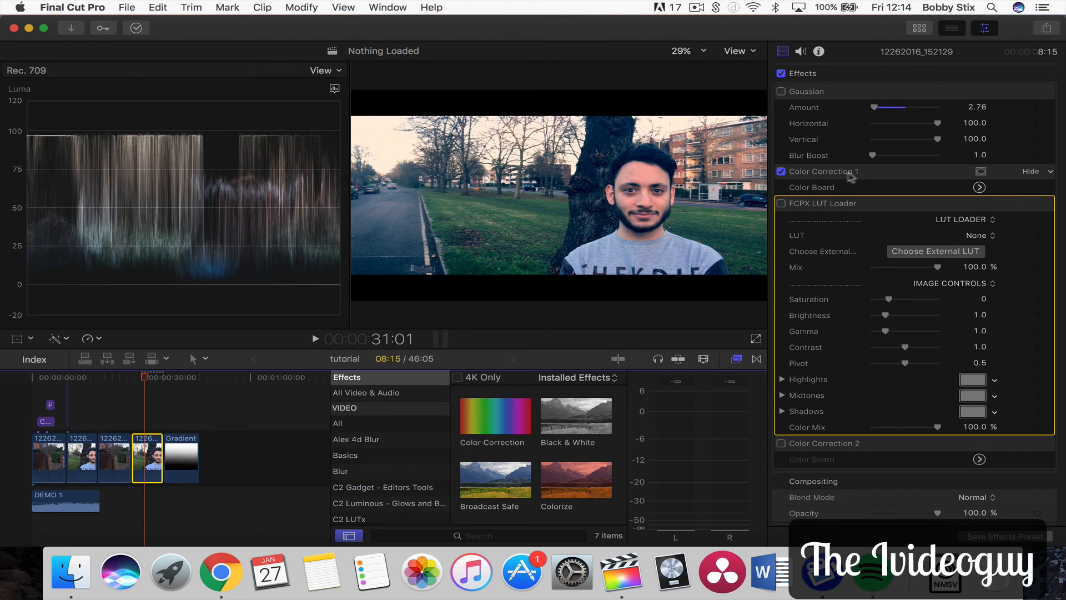
pyautogui.click(858, 176)
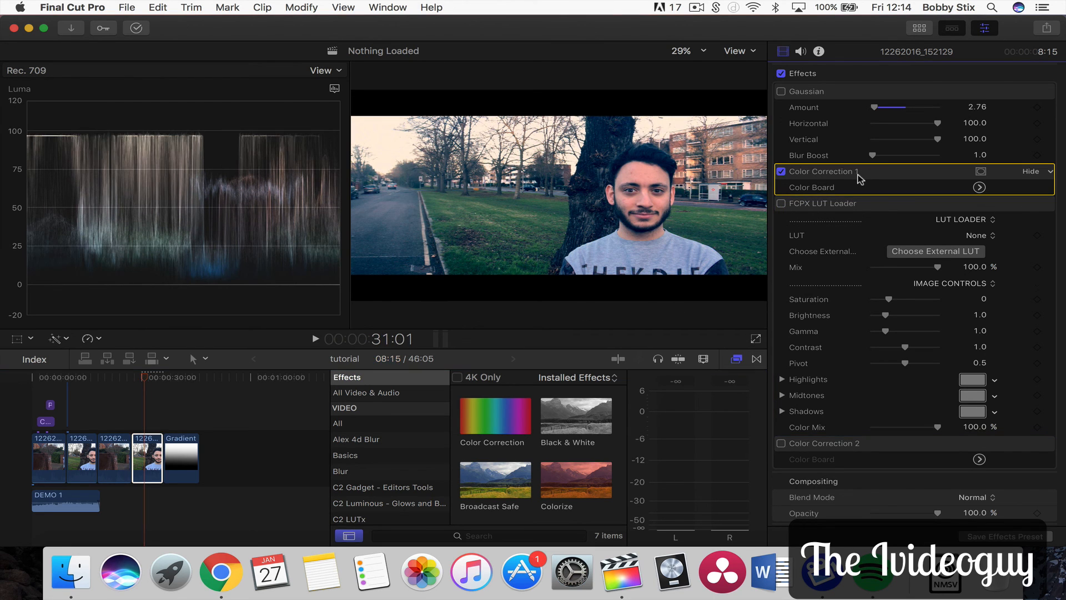
pyautogui.click(979, 187)
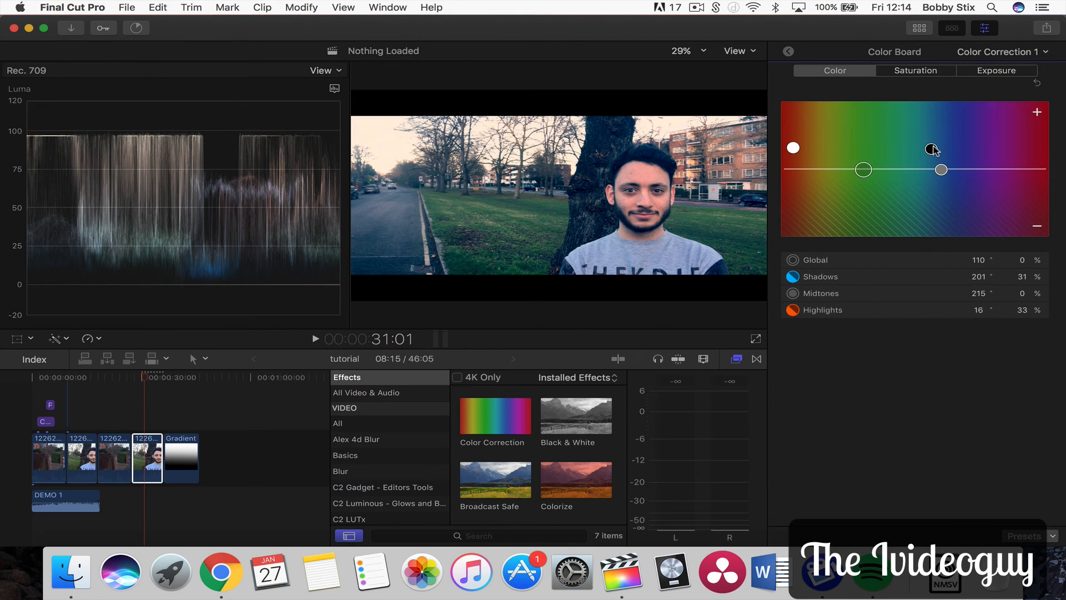
# Set the shadows to 203° at 28% and highlights to 17° at 28%, then play the clip to review
pyautogui.moveTo(932, 149)
pyautogui.mouseDown()
pyautogui.moveTo(939, 164)
pyautogui.moveTo(935, 133)
pyautogui.moveTo(936, 153)
pyautogui.mouseUp()
pyautogui.moveTo(797, 149)
pyautogui.mouseDown()
pyautogui.moveTo(794, 138)
pyautogui.moveTo(796, 151)
pyautogui.mouseUp()
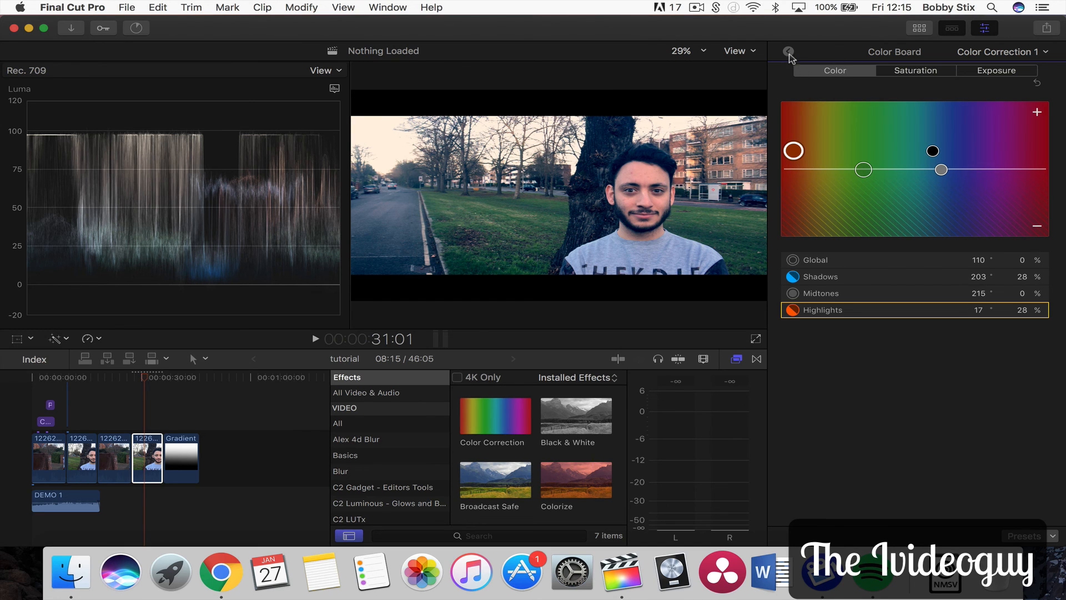
pyautogui.click(789, 53)
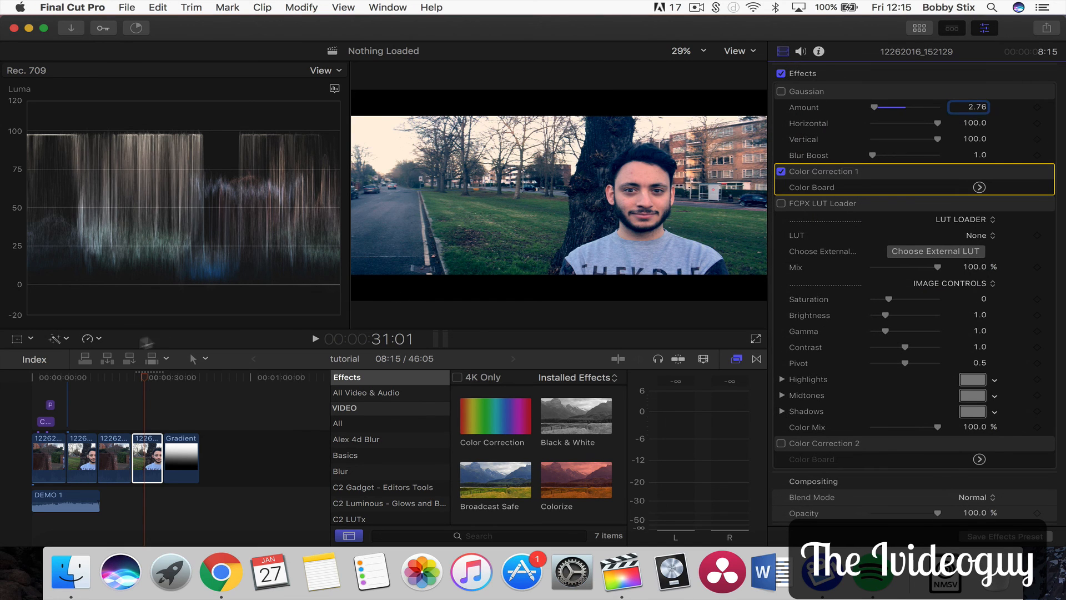
pyautogui.click(140, 379)
pyautogui.press('space')
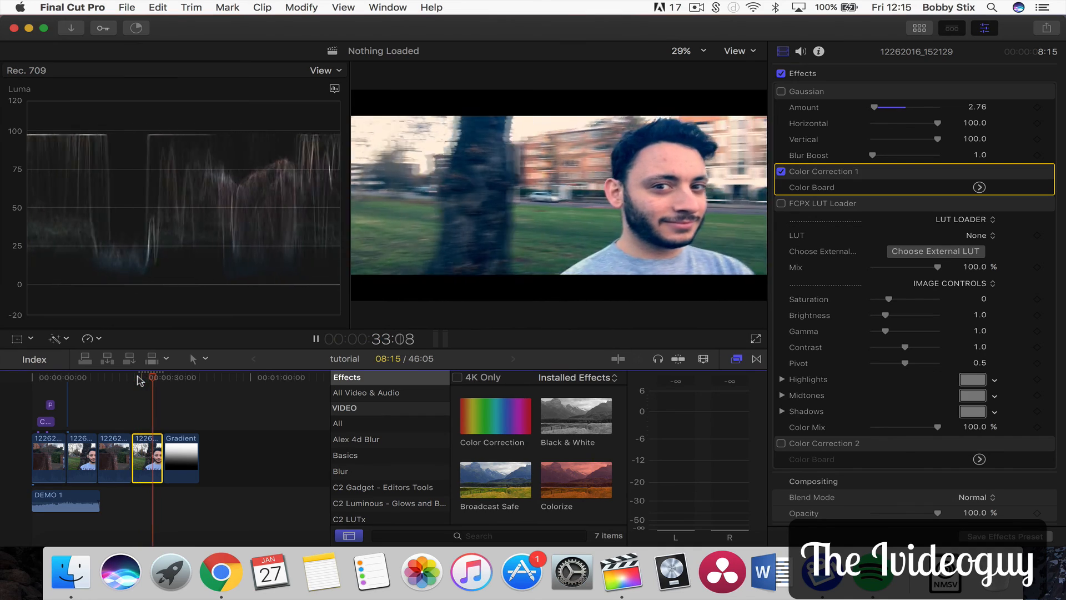
# Stop playback, select the Gradient clip with the playhead on it, and open its video effects in the inspector
pyautogui.press('space')
pyautogui.click(179, 447)
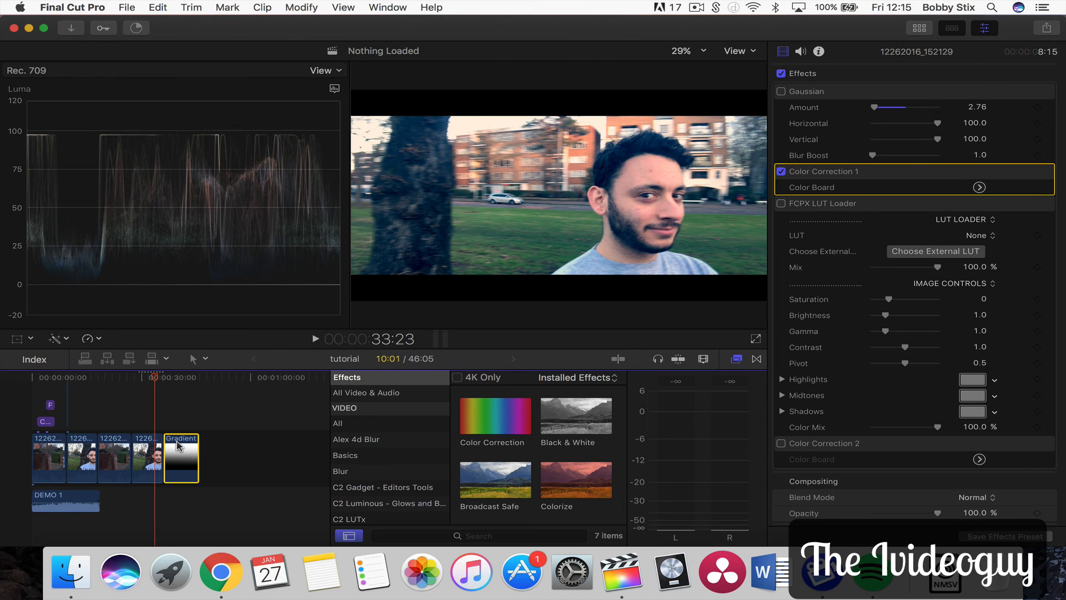
pyautogui.click(172, 378)
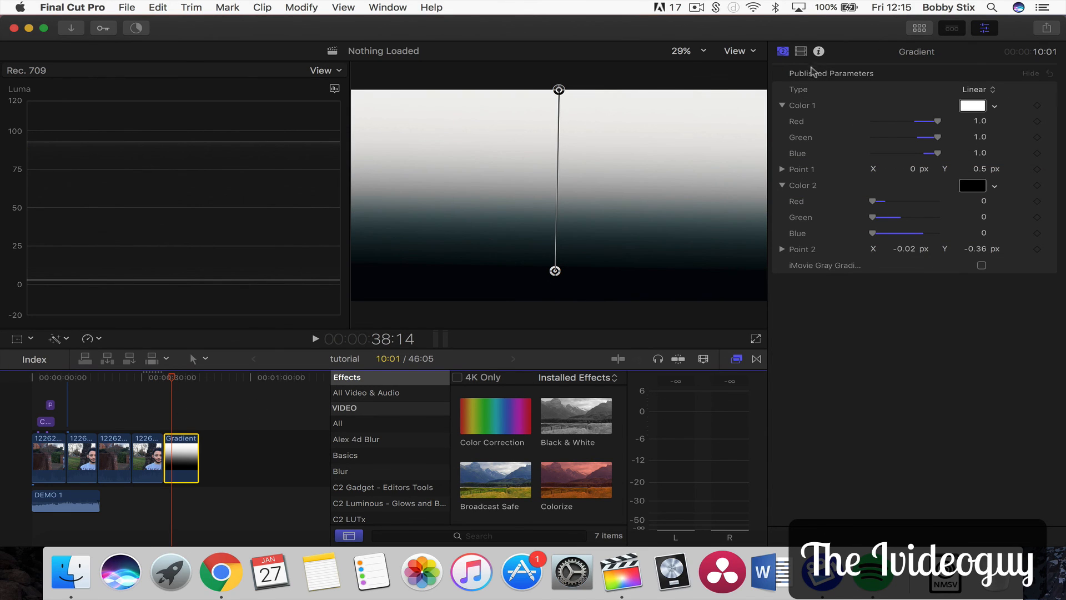
pyautogui.click(782, 52)
pyautogui.press('Tab')
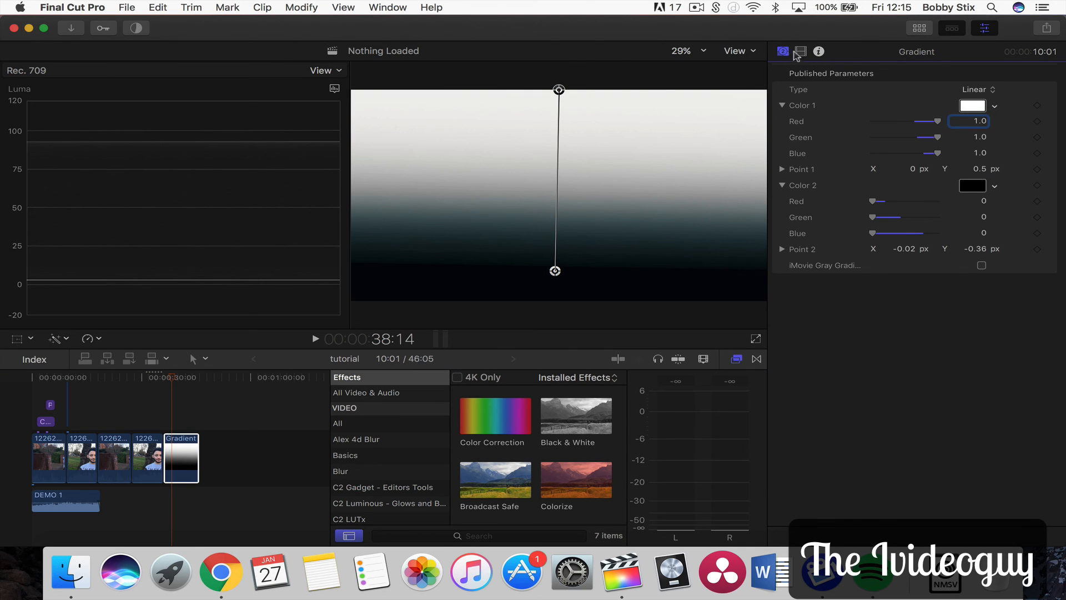
pyautogui.click(799, 51)
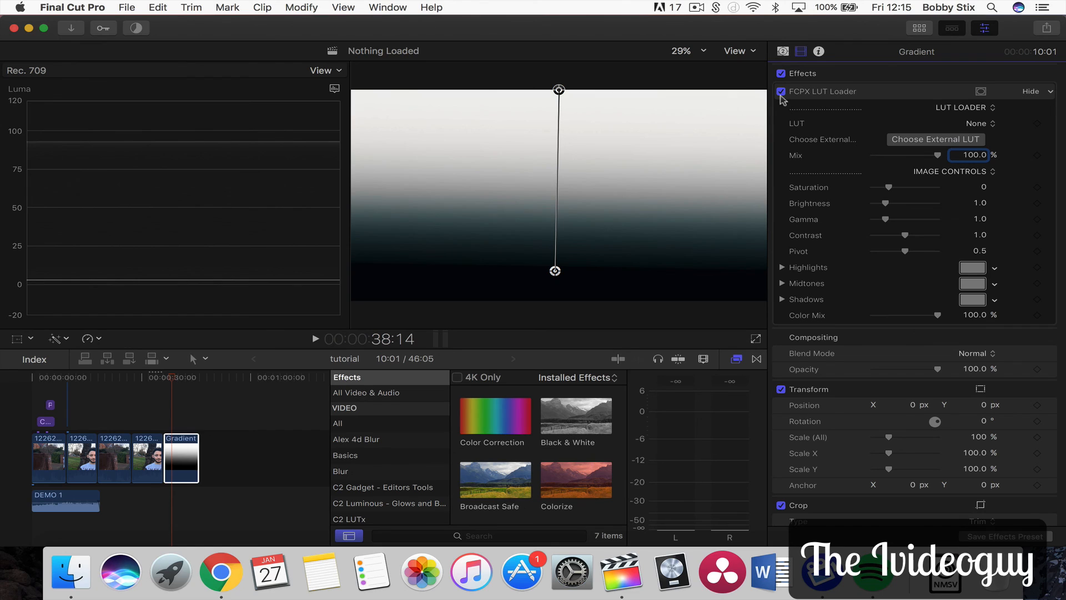
# Toggle the Gradient clip's FCPX LUT Loader on and off repeatedly to compare, ending with it disabled
pyautogui.click(780, 92)
pyautogui.click(781, 94)
pyautogui.click(781, 94)
pyautogui.click(781, 94)
pyautogui.click(780, 93)
pyautogui.click(781, 92)
pyautogui.click(781, 93)
pyautogui.click(781, 93)
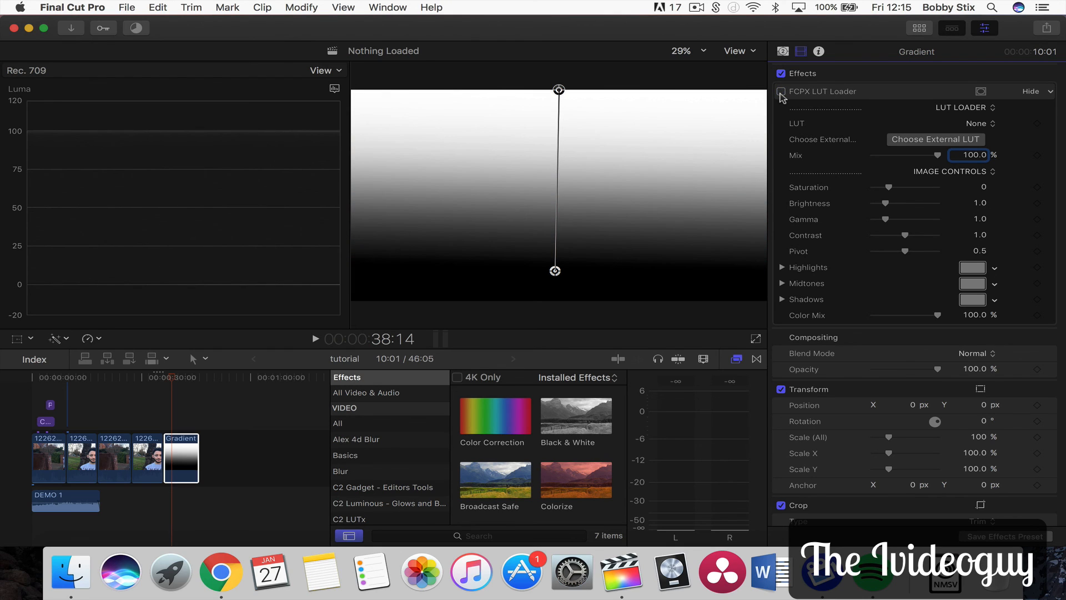
pyautogui.click(781, 93)
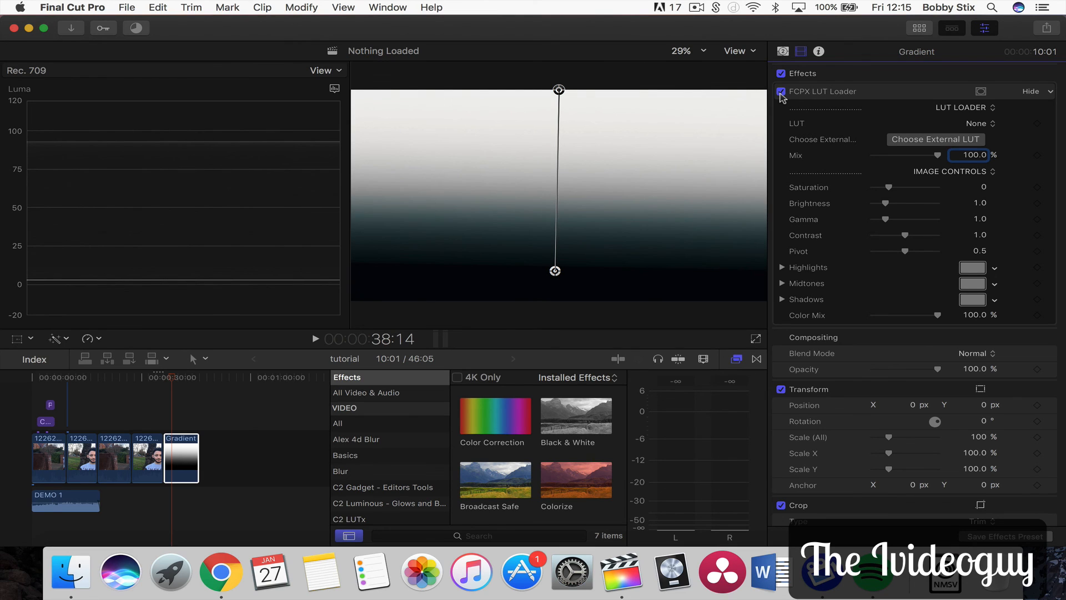
pyautogui.click(781, 92)
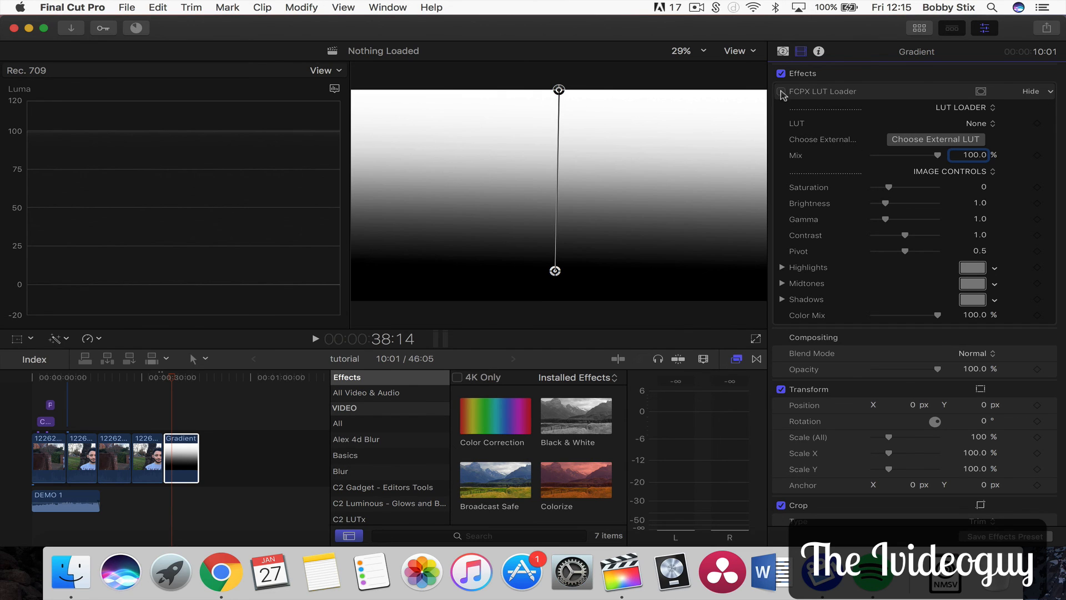
pyautogui.click(781, 92)
pyautogui.click(781, 93)
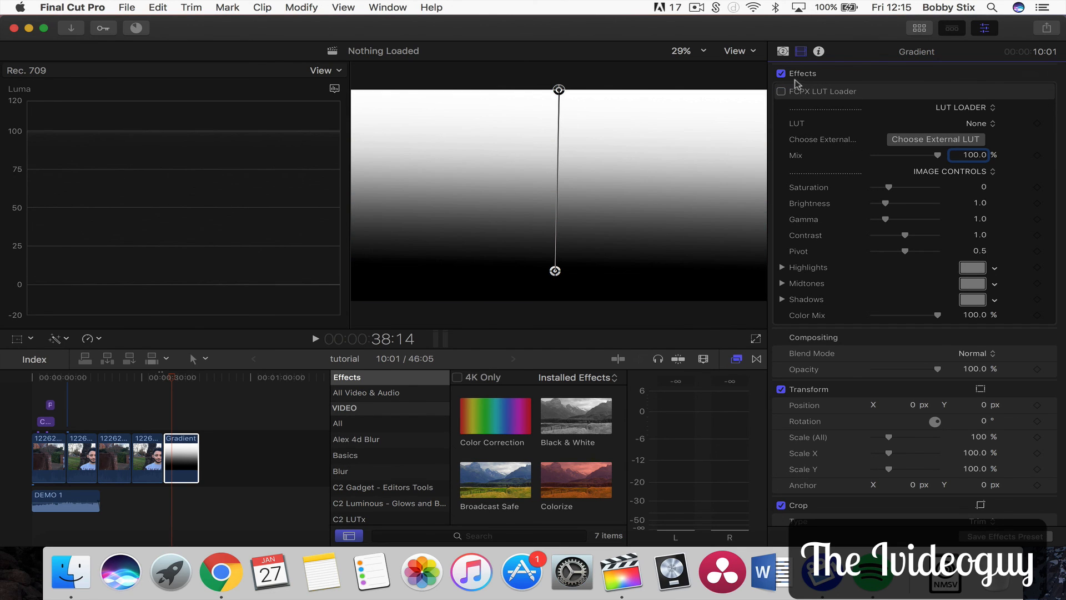